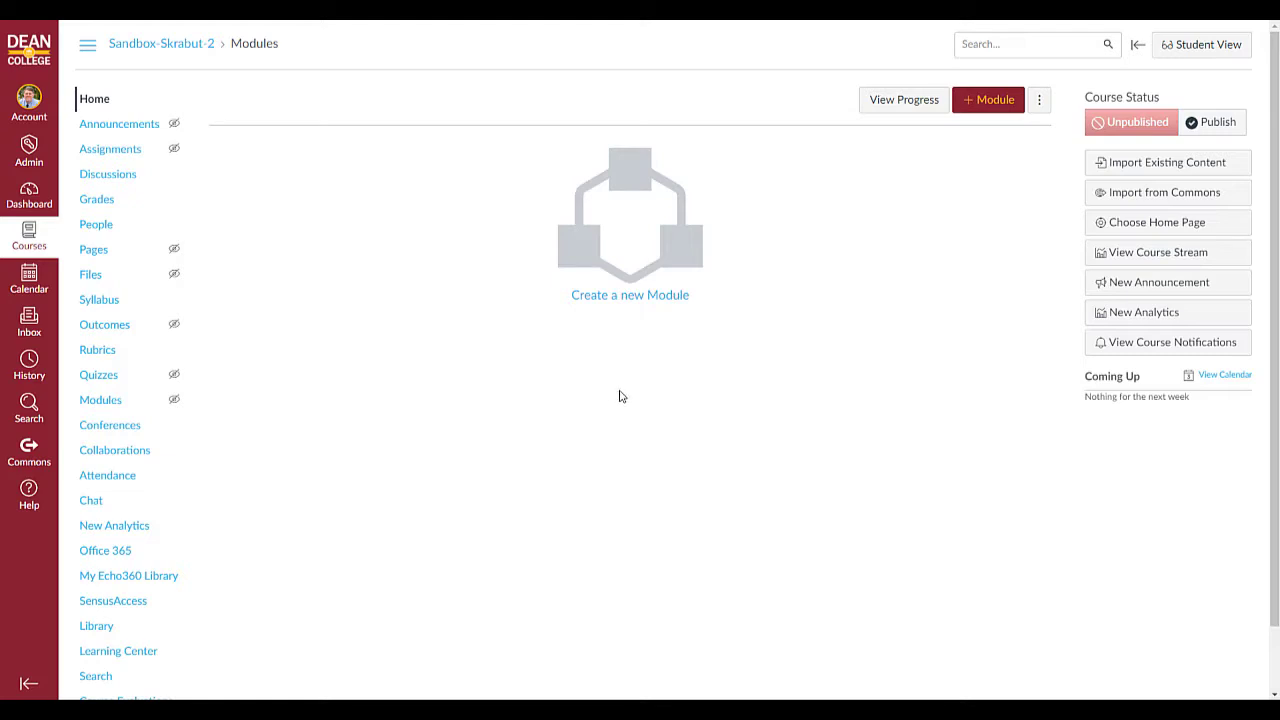
Search Canvas Commons for "dean college" and open the Template - Dean College Version 1.0 (16 Weeks) course
click(1164, 198)
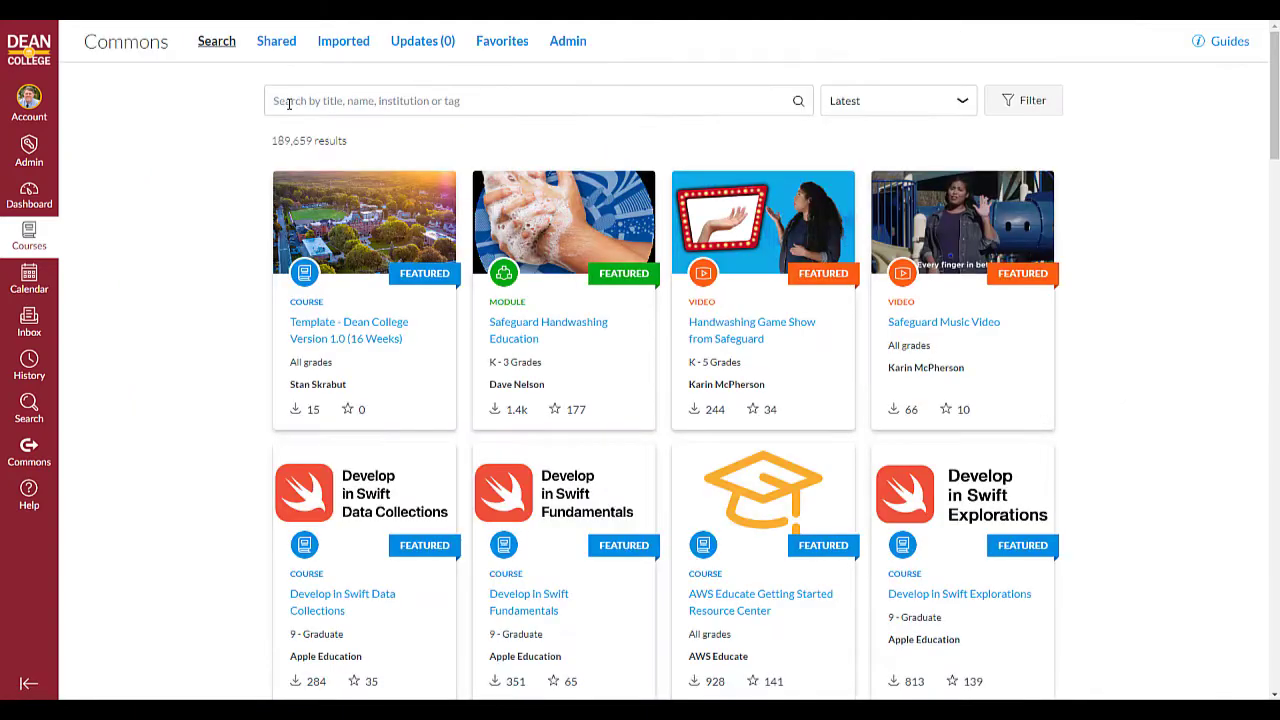
click(289, 103)
text(de)
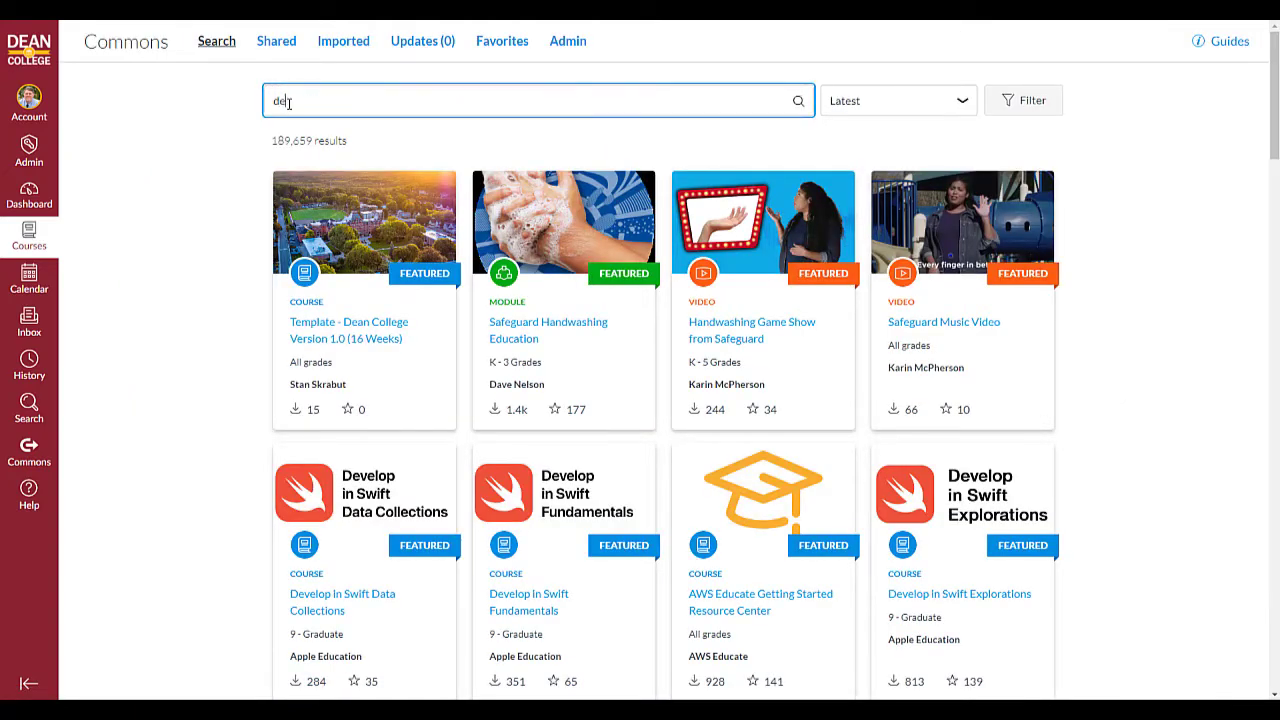
text(an college)
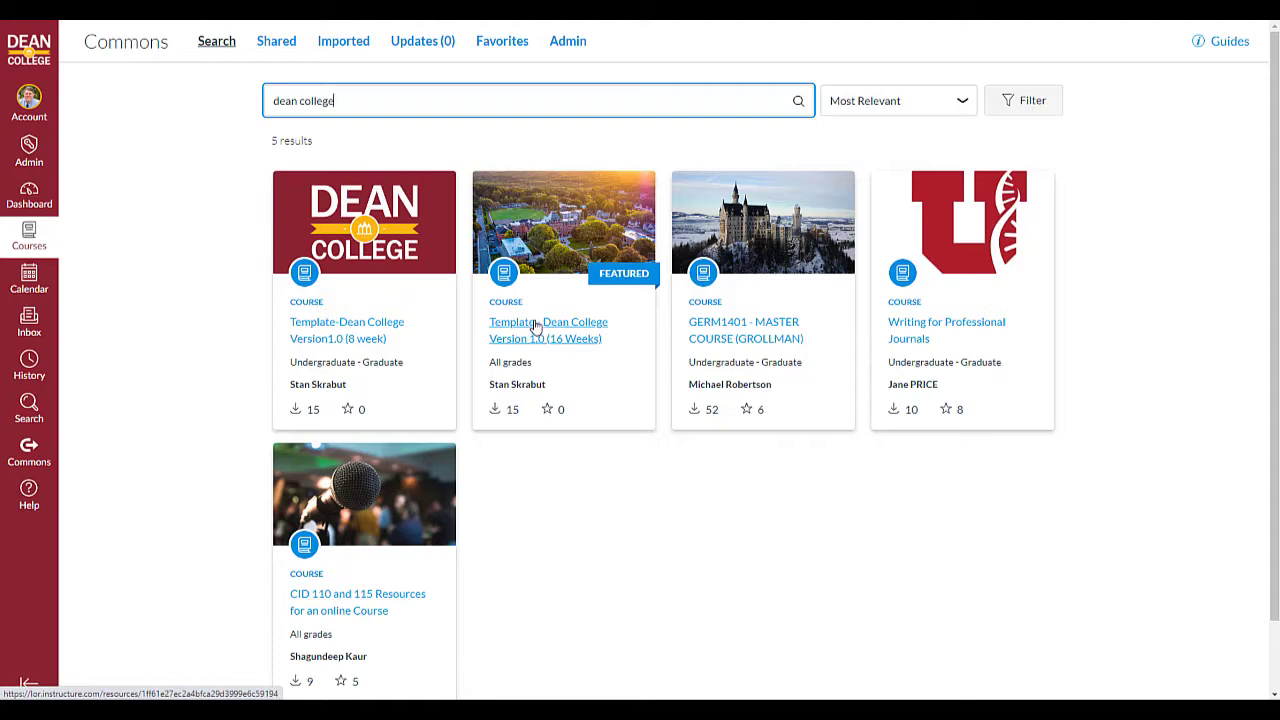
click(537, 327)
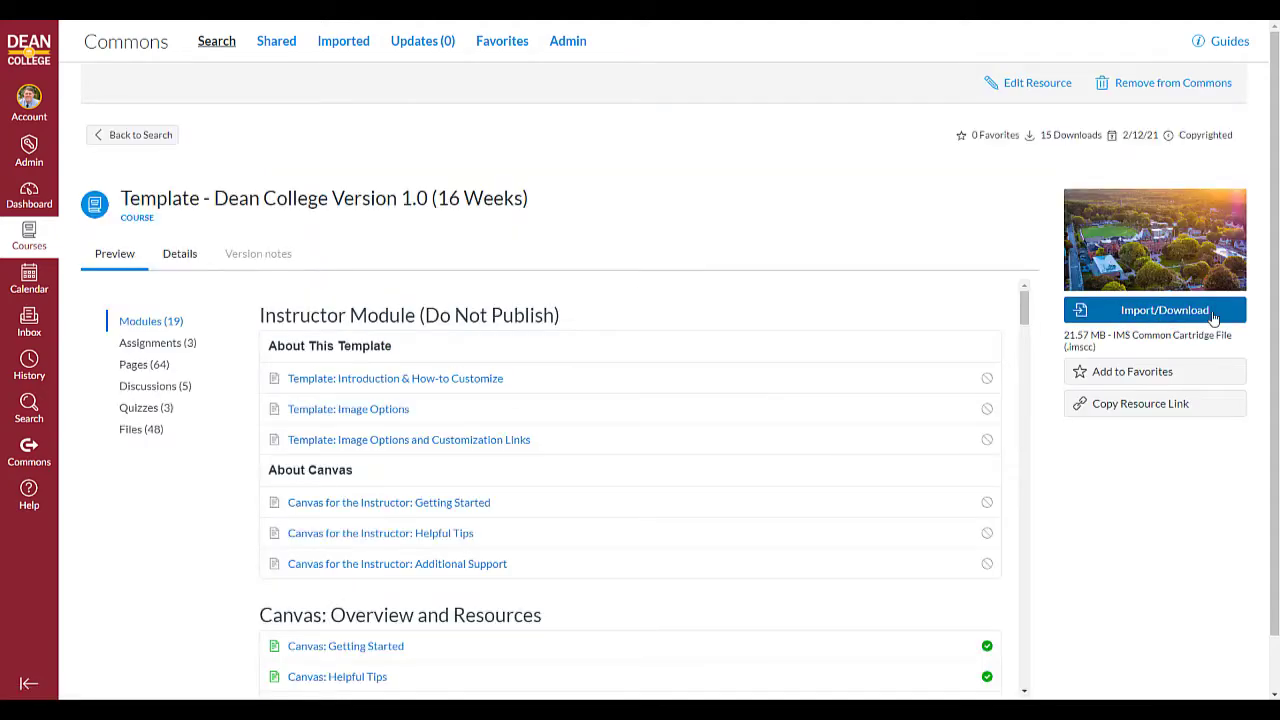
Import the 16-week template into the sandbox course whose name ends in "-2"
click(1137, 314)
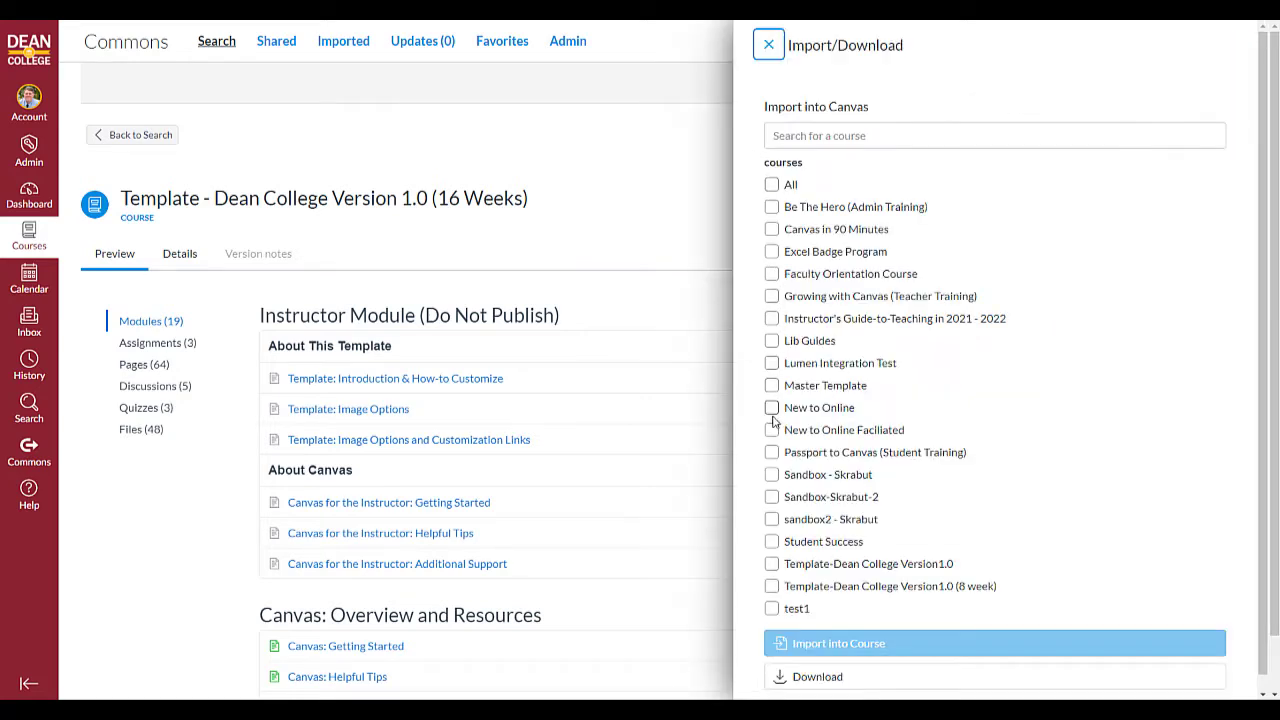
click(772, 498)
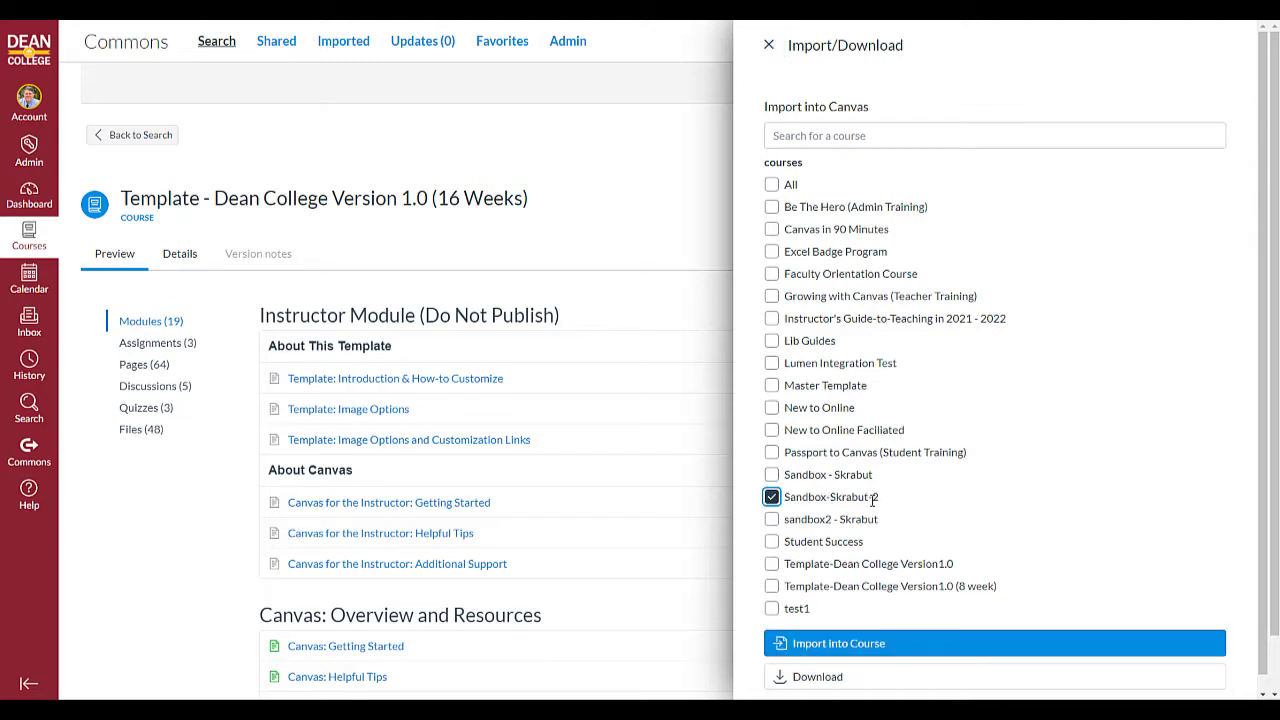
click(840, 645)
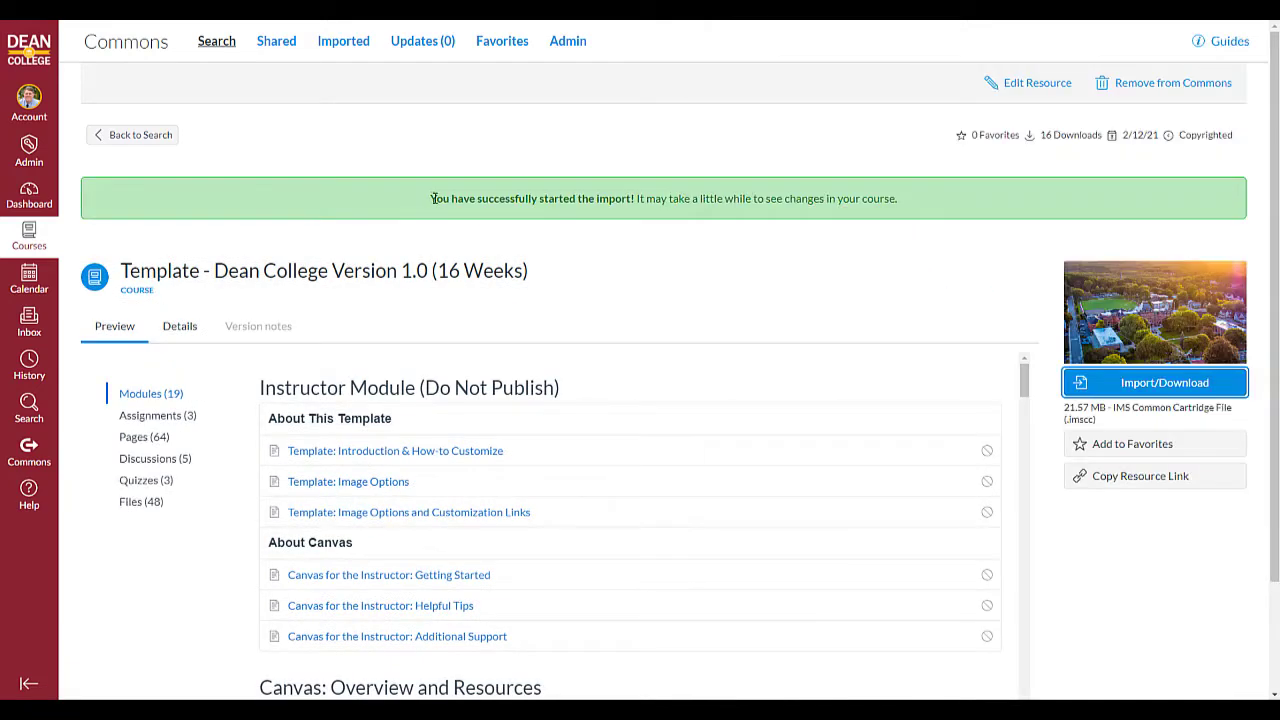
drag(432, 198, 645, 247)
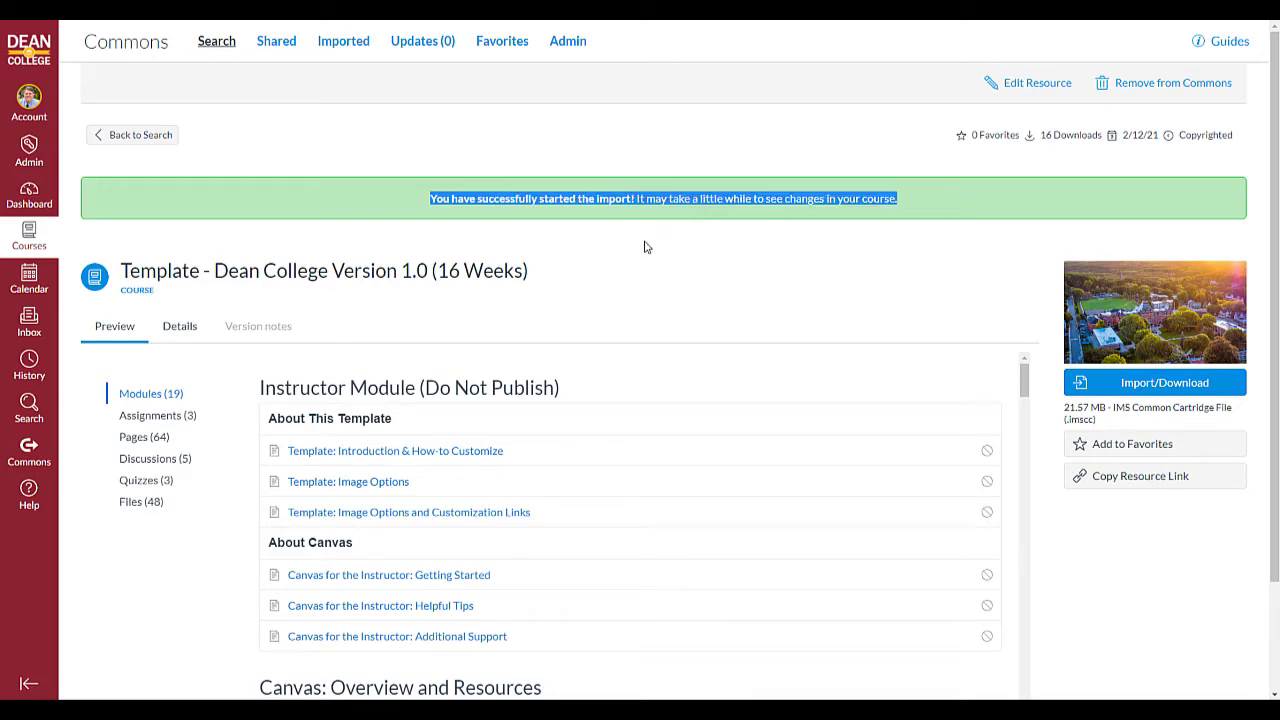
click(645, 247)
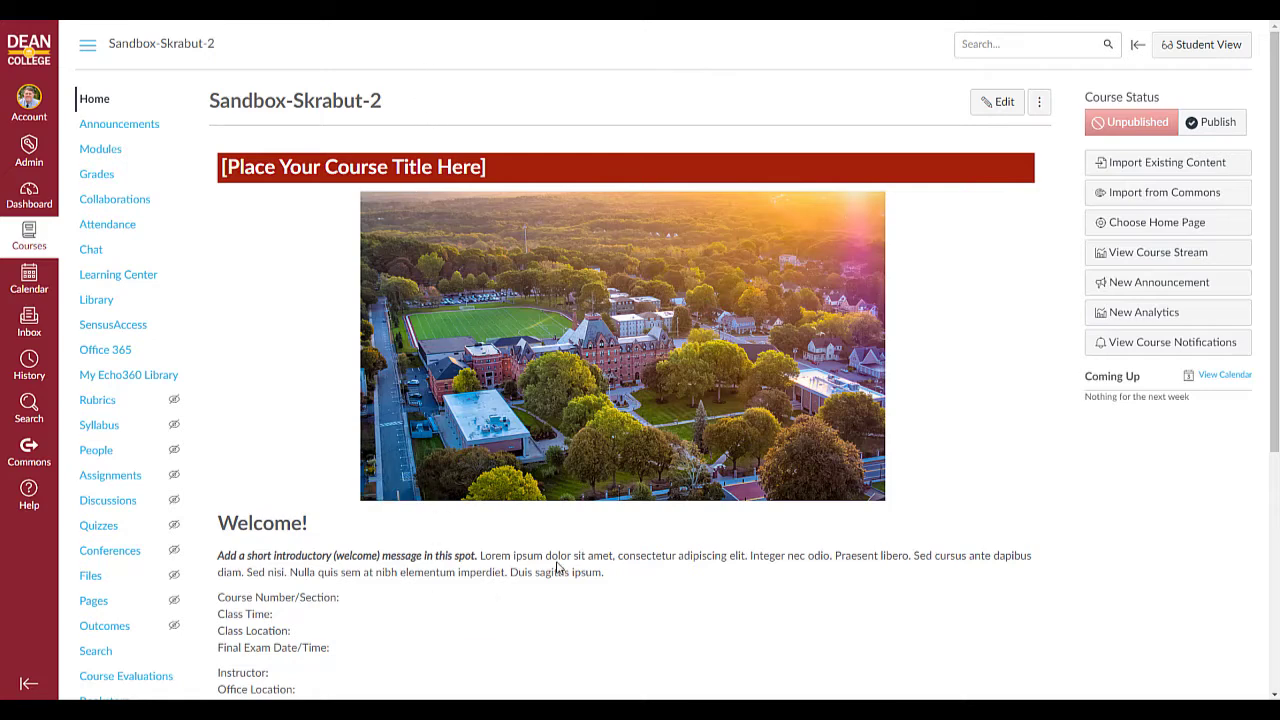
Review the sandbox course's imported home page and its weekly modules
scroll(555, 568, down, 3)
scroll(557, 568, up, 4)
scroll(744, 443, down, 3)
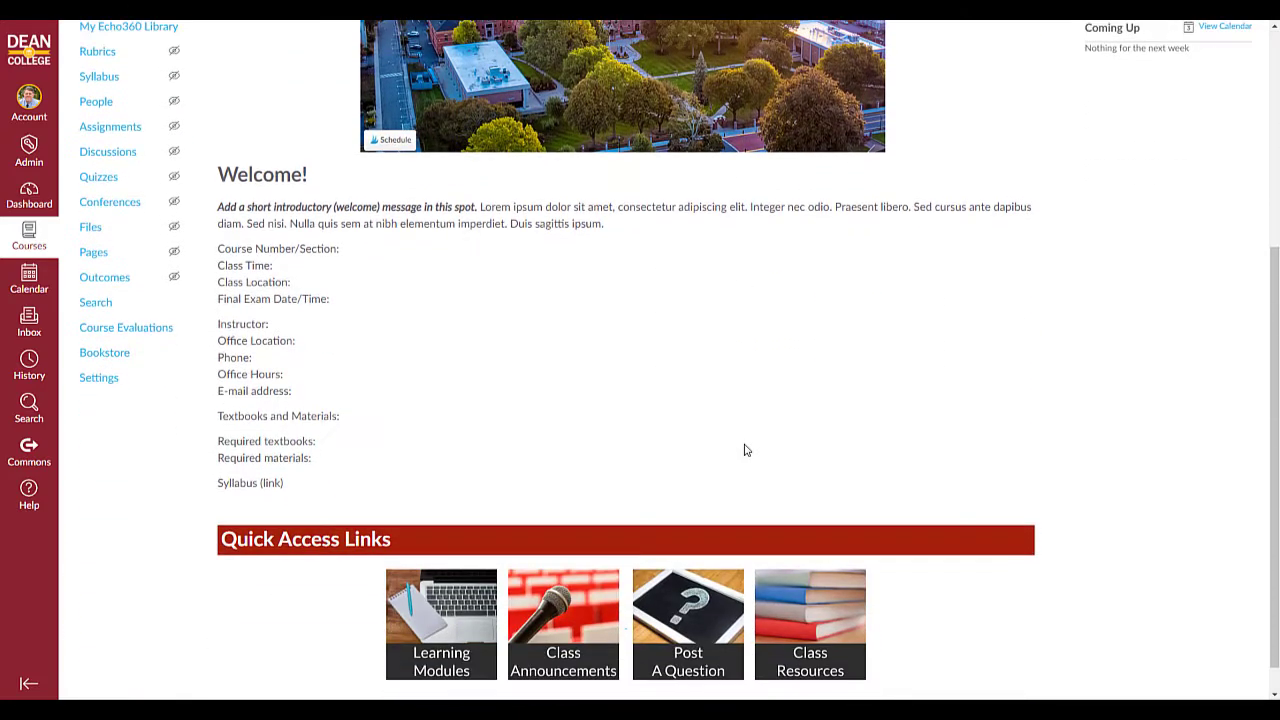
scroll(744, 443, up, 3)
click(99, 153)
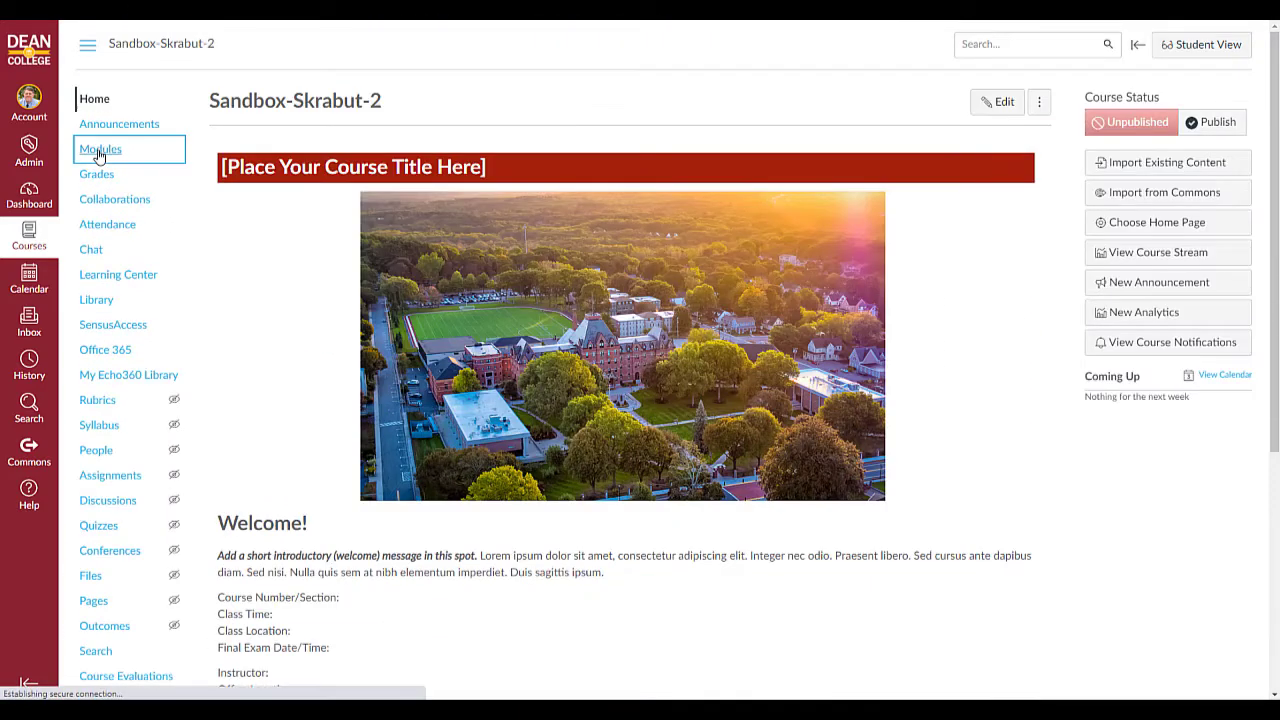
scroll(617, 221, down, 15)
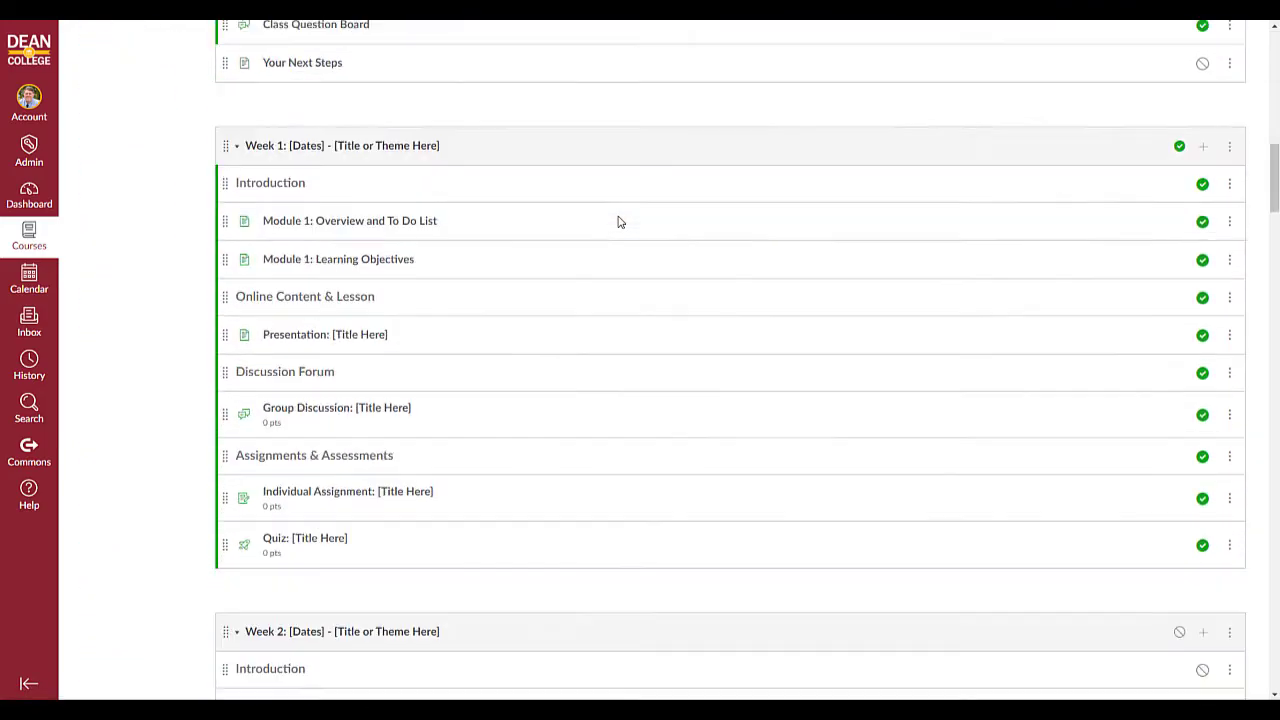
scroll(618, 218, down, 6)
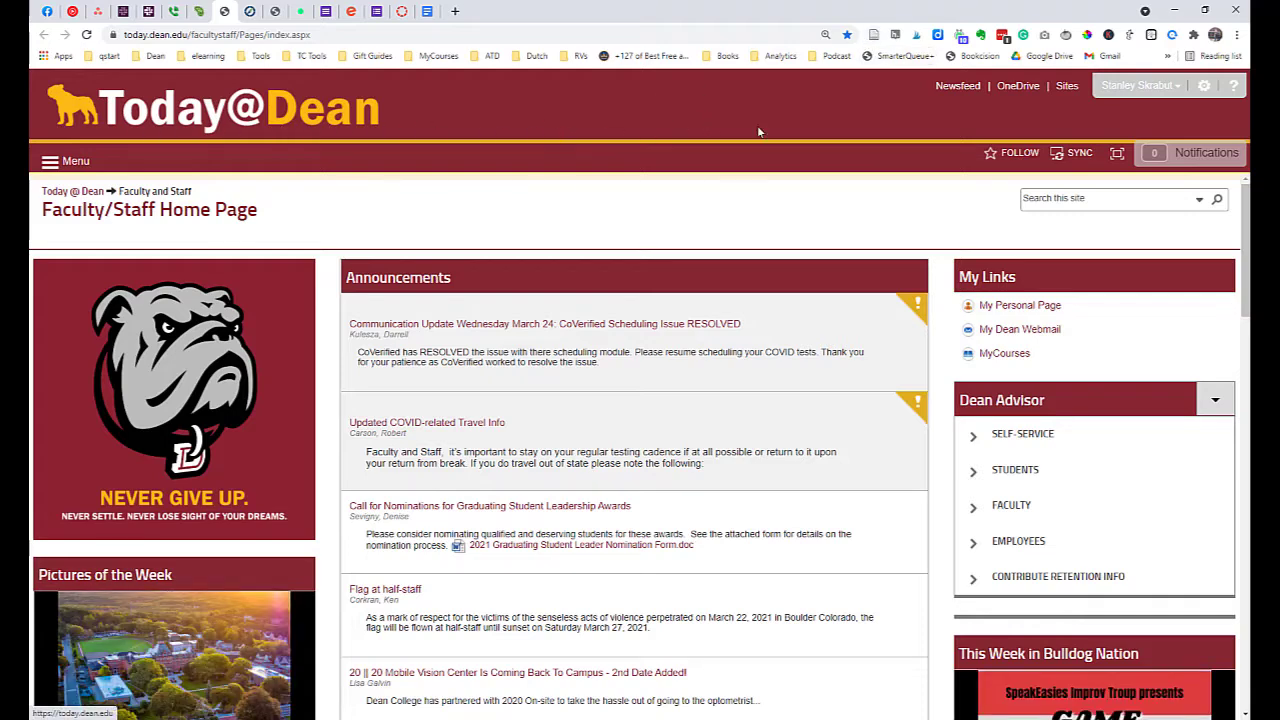
Switch to MyCourses from the Faculty/Staff Home Page, log in with the saved credentials and open the sandbox course
click(1004, 354)
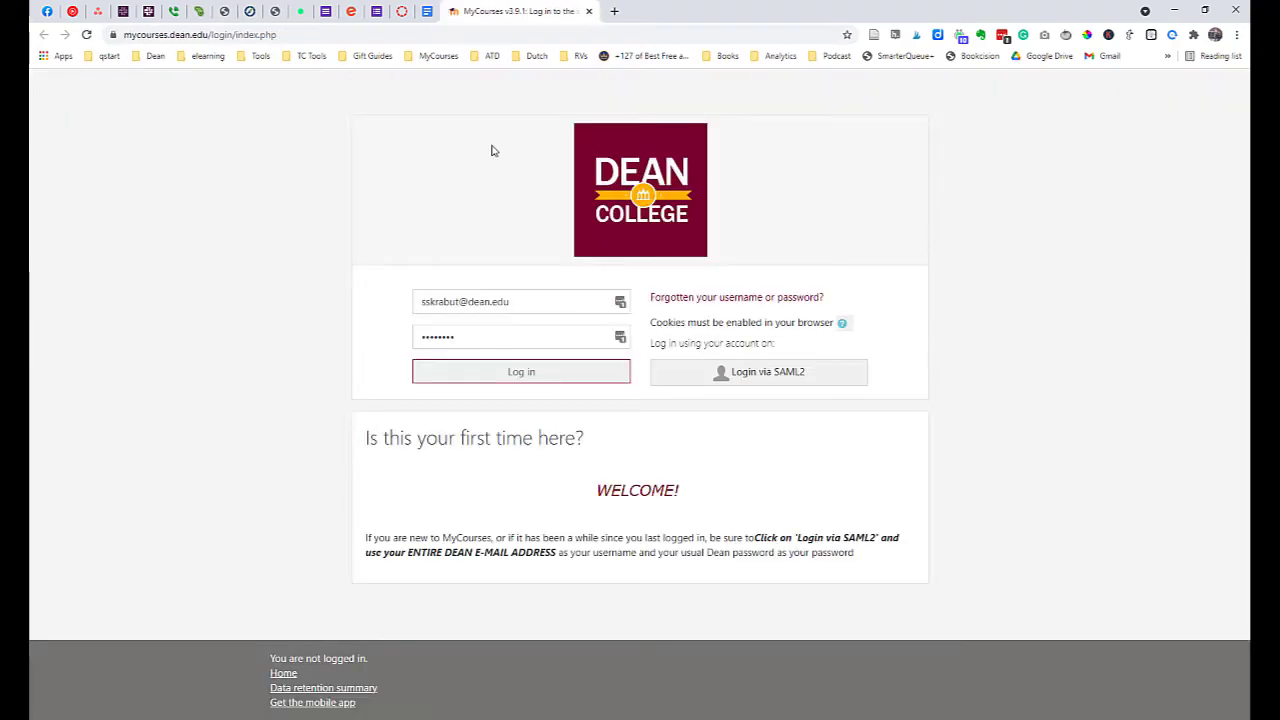
click(507, 371)
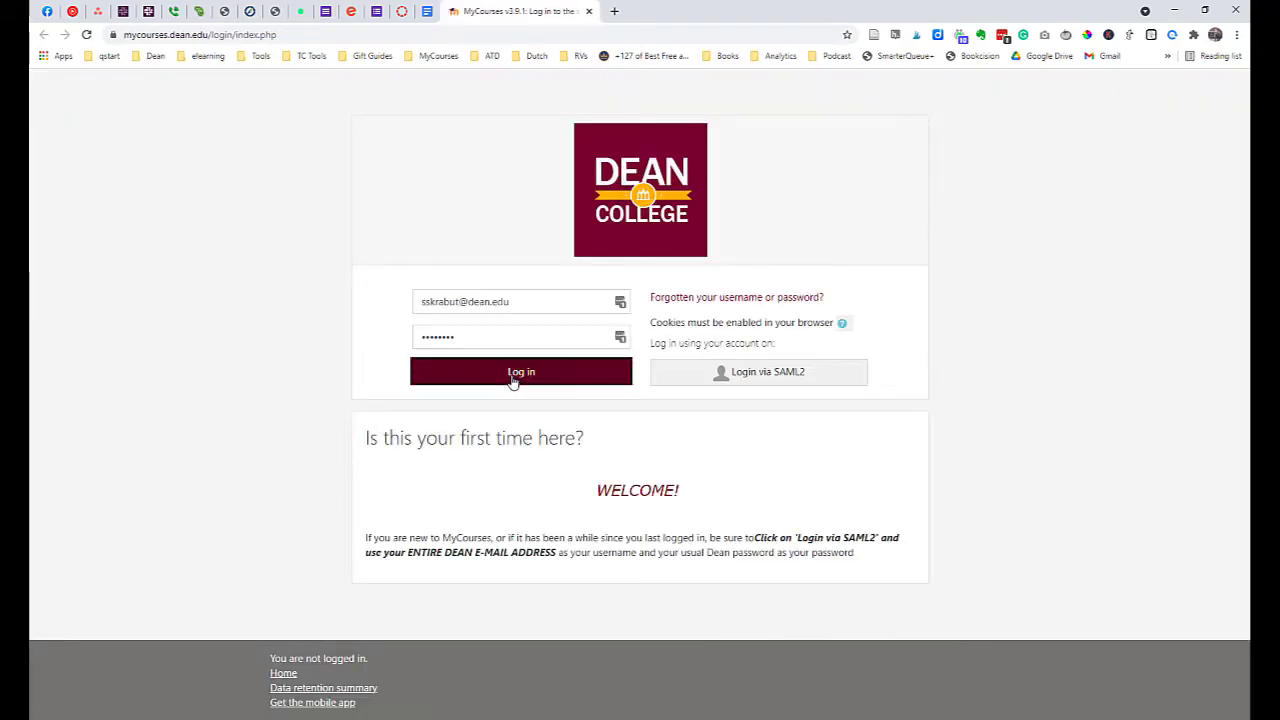
scroll(512, 378, down, 2)
scroll(513, 381, down, 3)
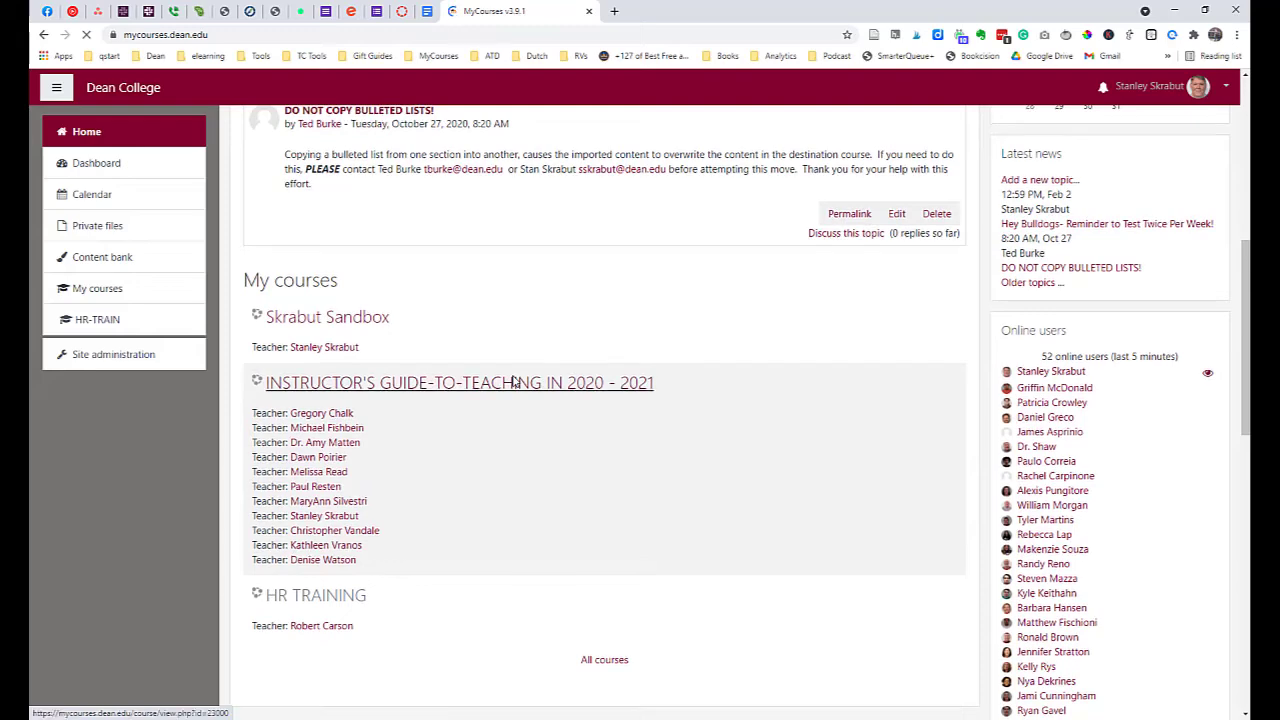
click(313, 322)
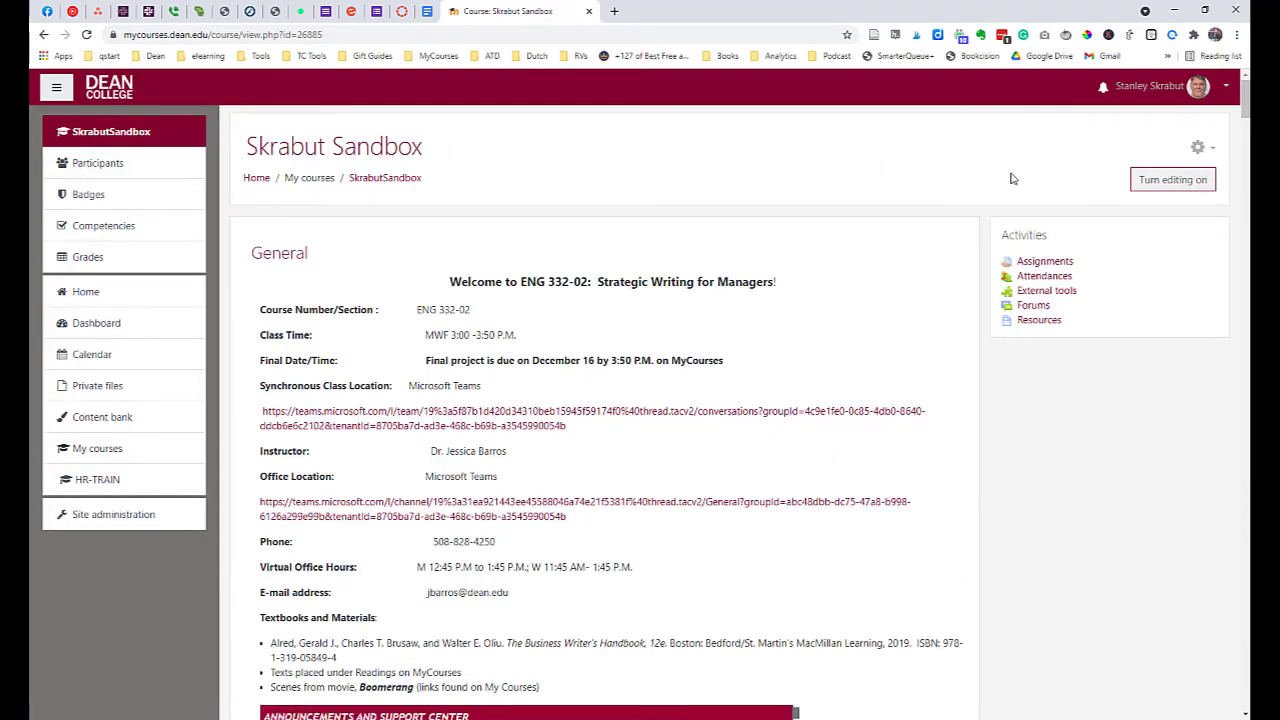
Back up the MyCourses sandbox course without enrolled users, skipping straight to the final backup step
click(1200, 150)
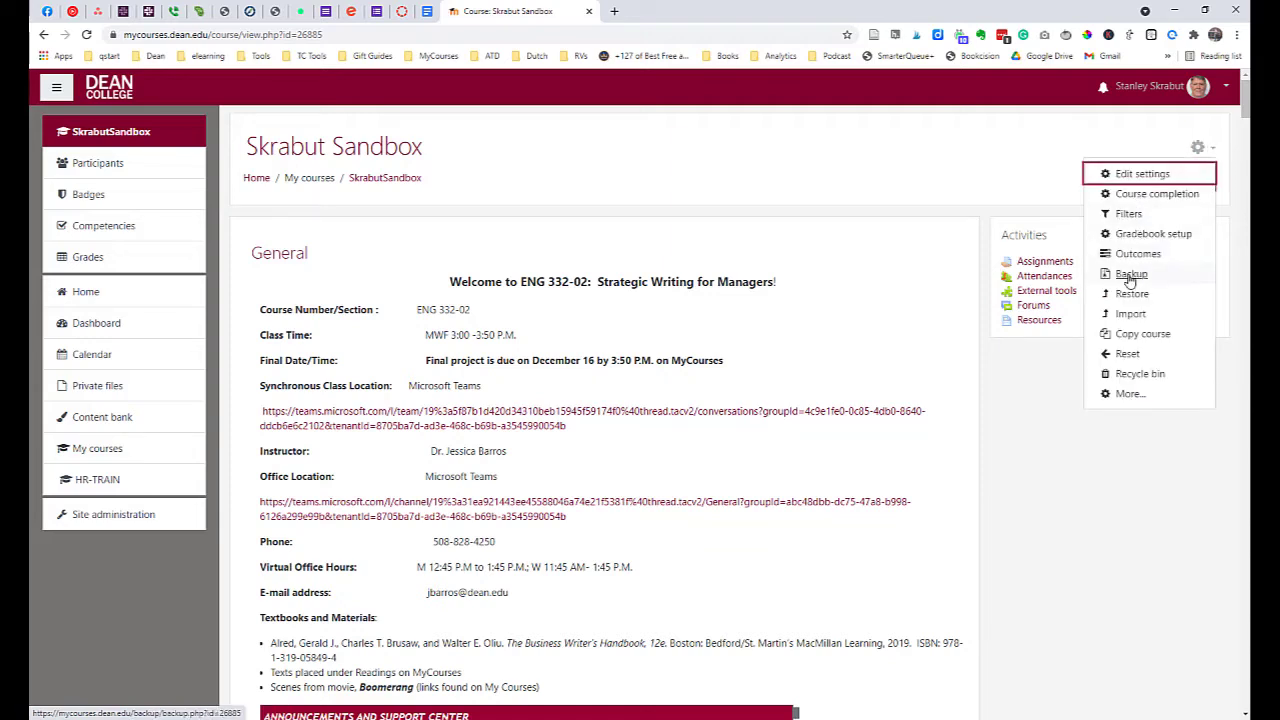
click(1130, 277)
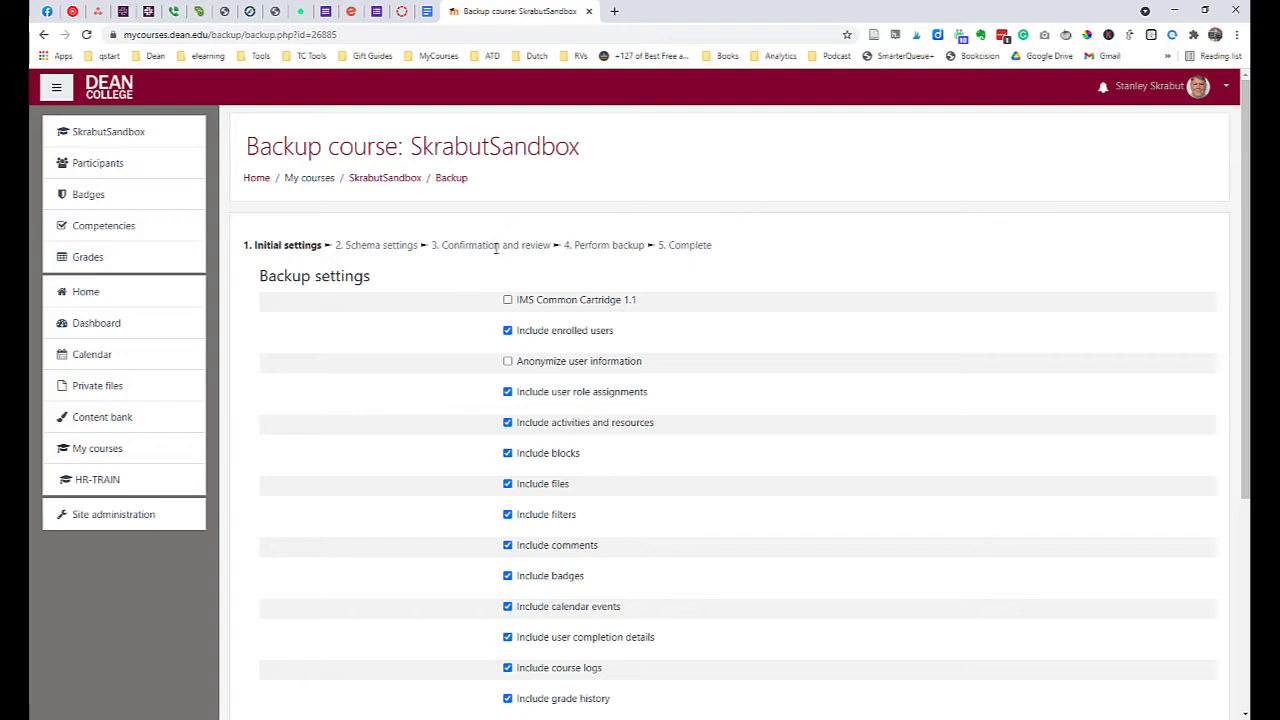
click(507, 332)
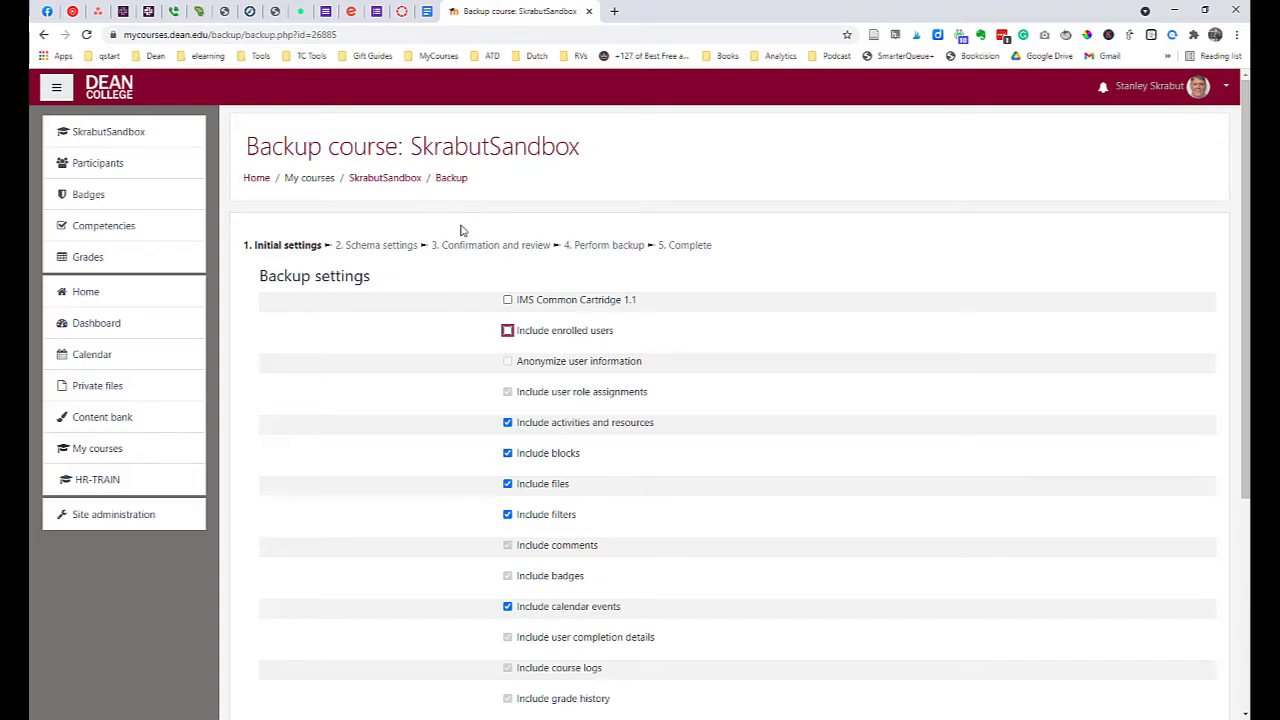
scroll(463, 229, down, 5)
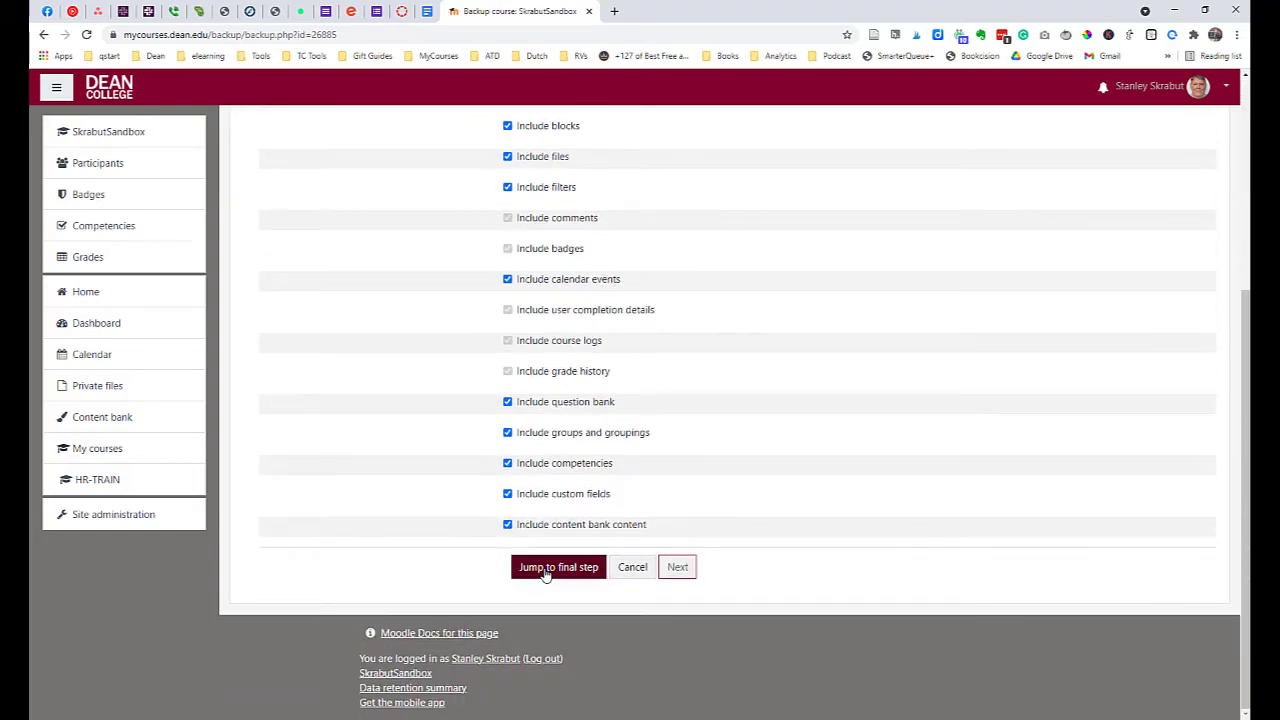
click(558, 567)
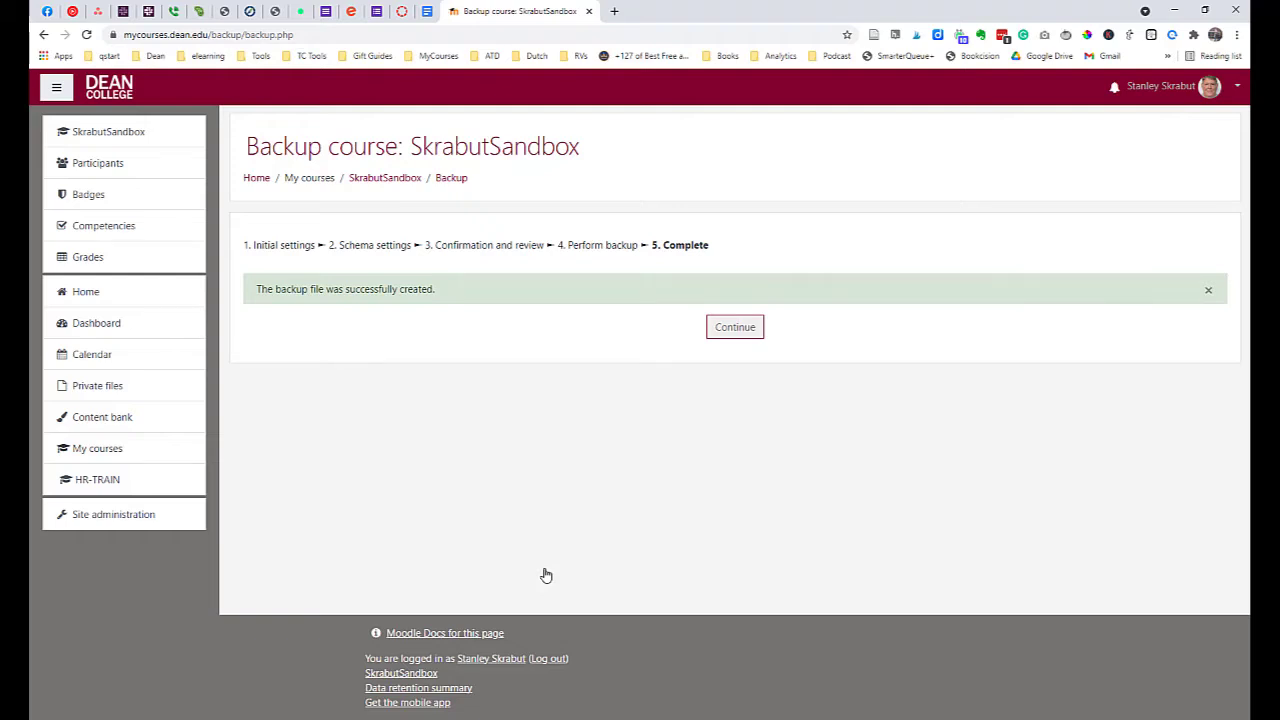
click(736, 328)
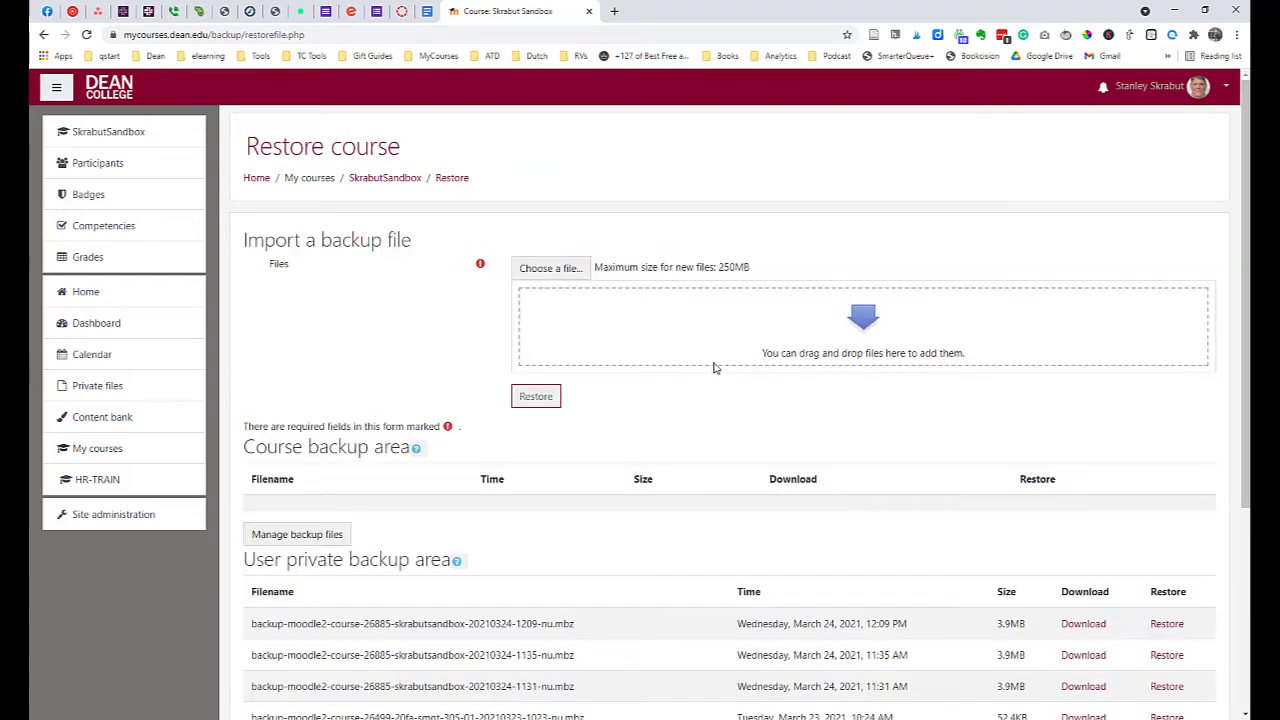
Download the newest backup file from the User private backup area
scroll(716, 368, down, 2)
scroll(716, 368, down, 3)
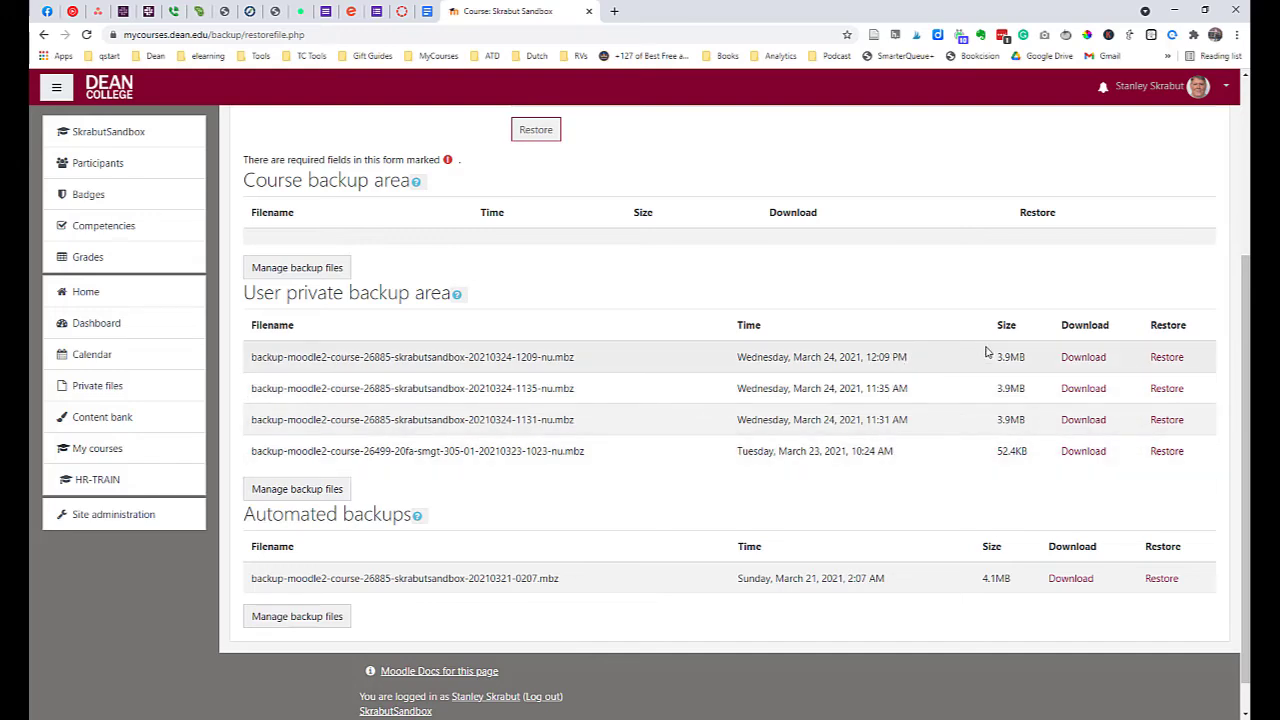
click(1082, 360)
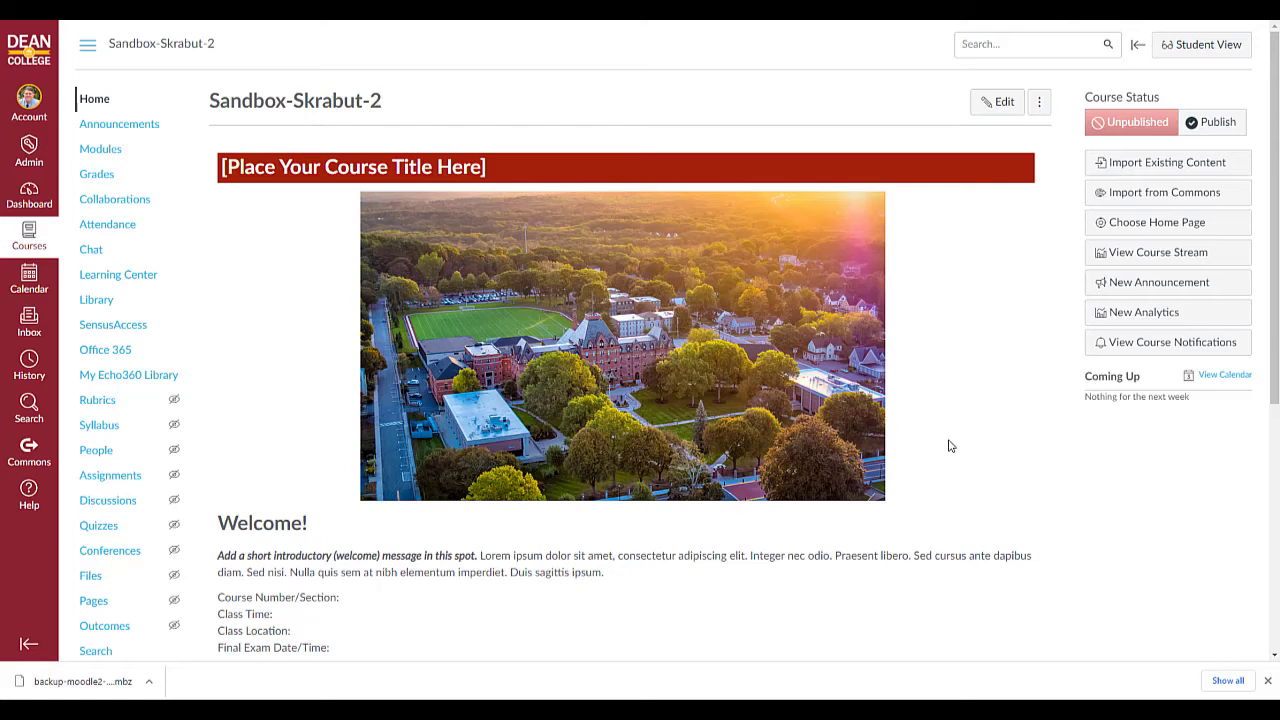
Return to the Canvas sandbox course and start an import of existing content with content type Moodle 1.9/2.x
click(92, 103)
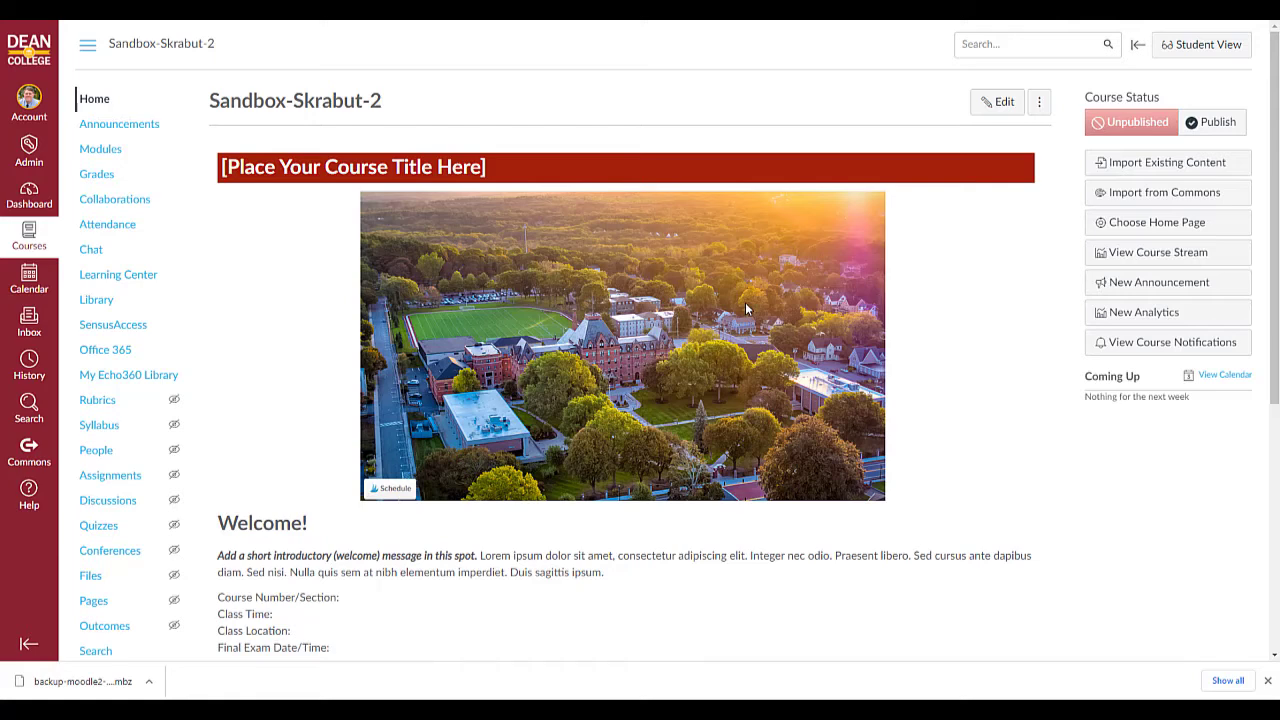
click(1173, 166)
click(515, 140)
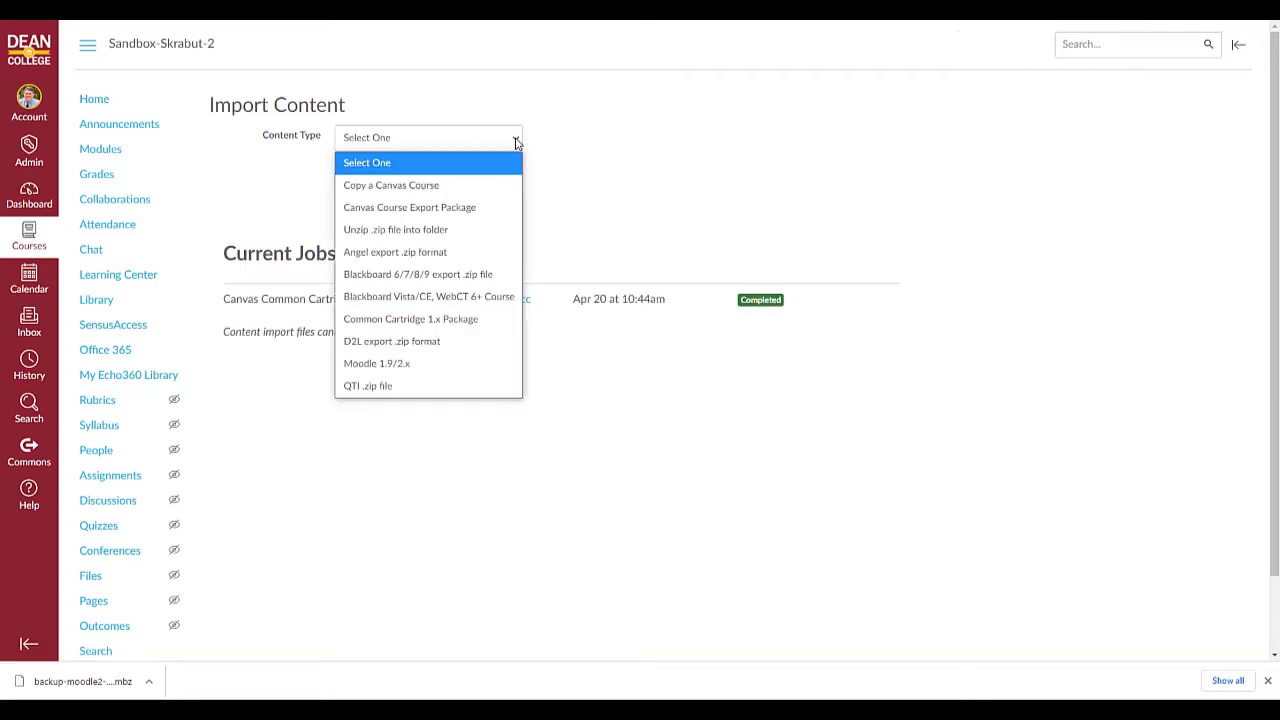
click(367, 366)
click(371, 183)
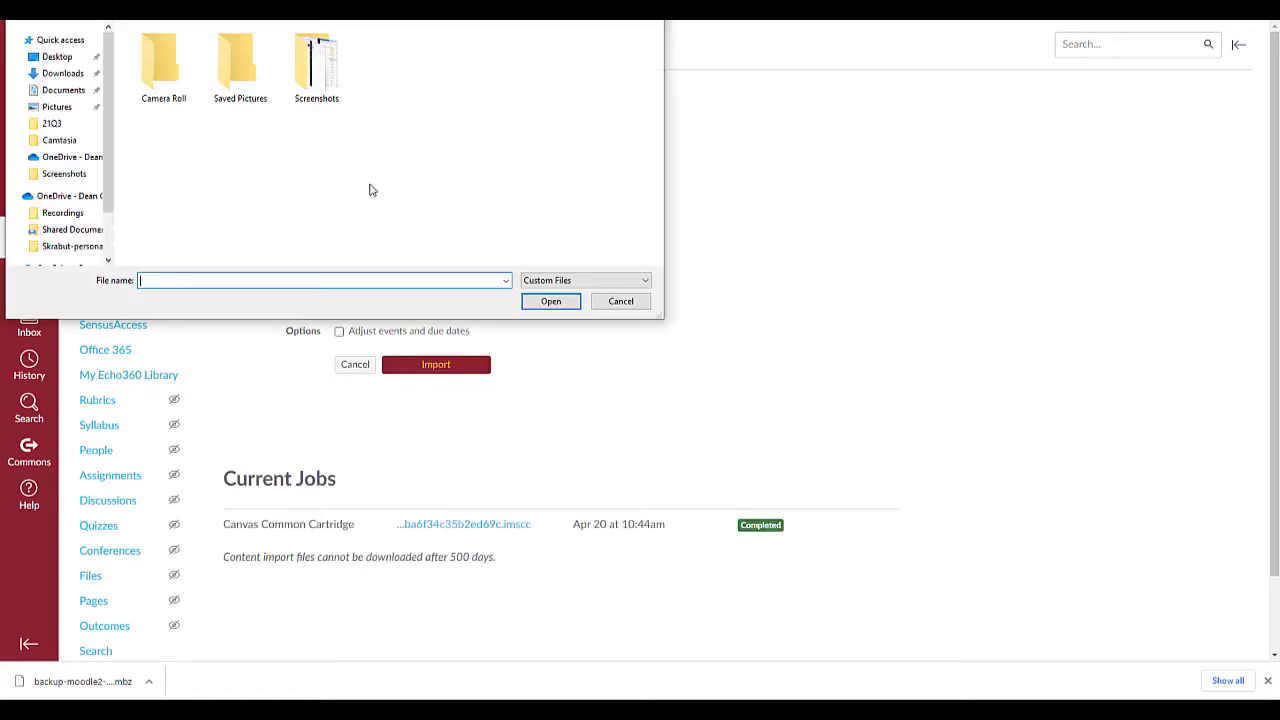
click(55, 103)
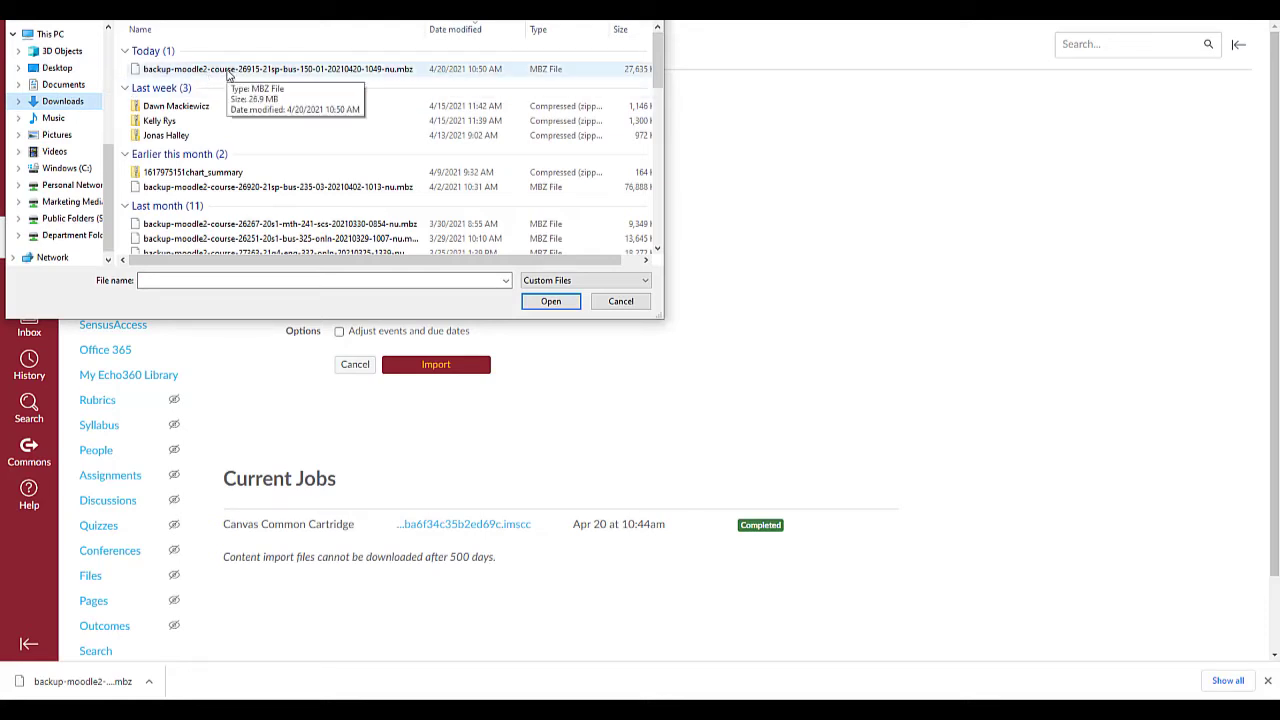
click(228, 70)
double_click(228, 72)
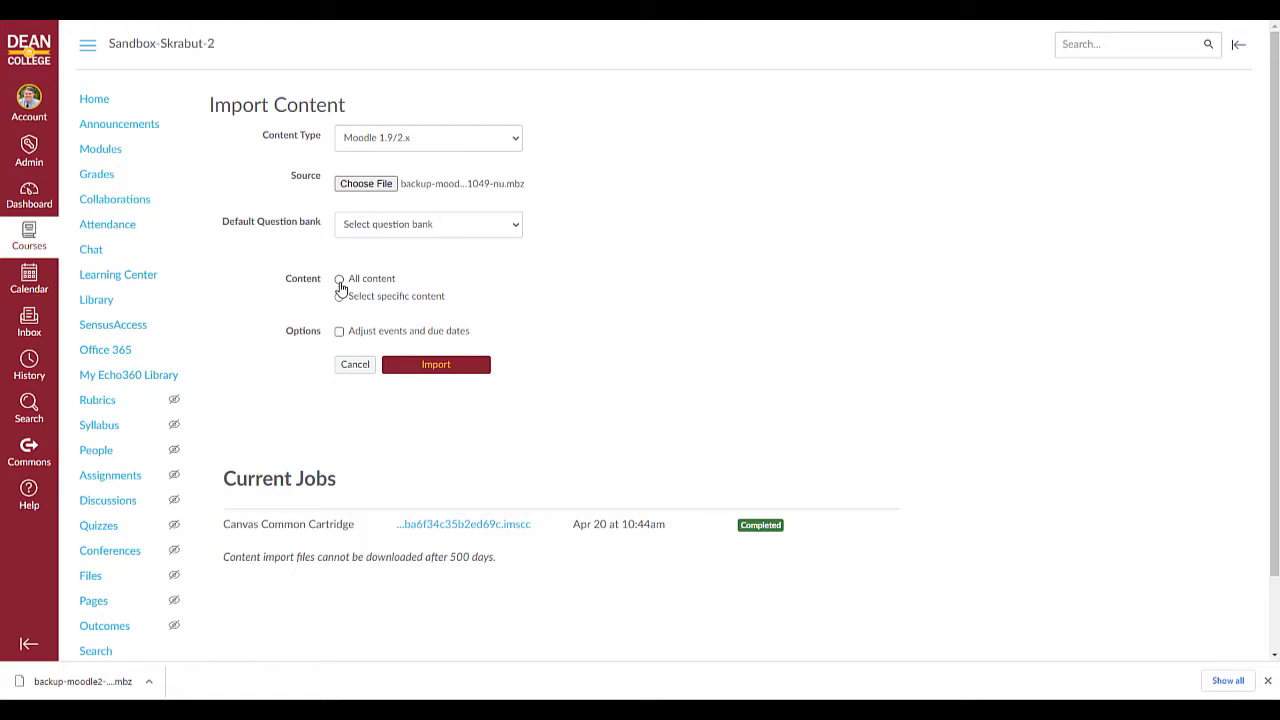
click(339, 282)
click(447, 366)
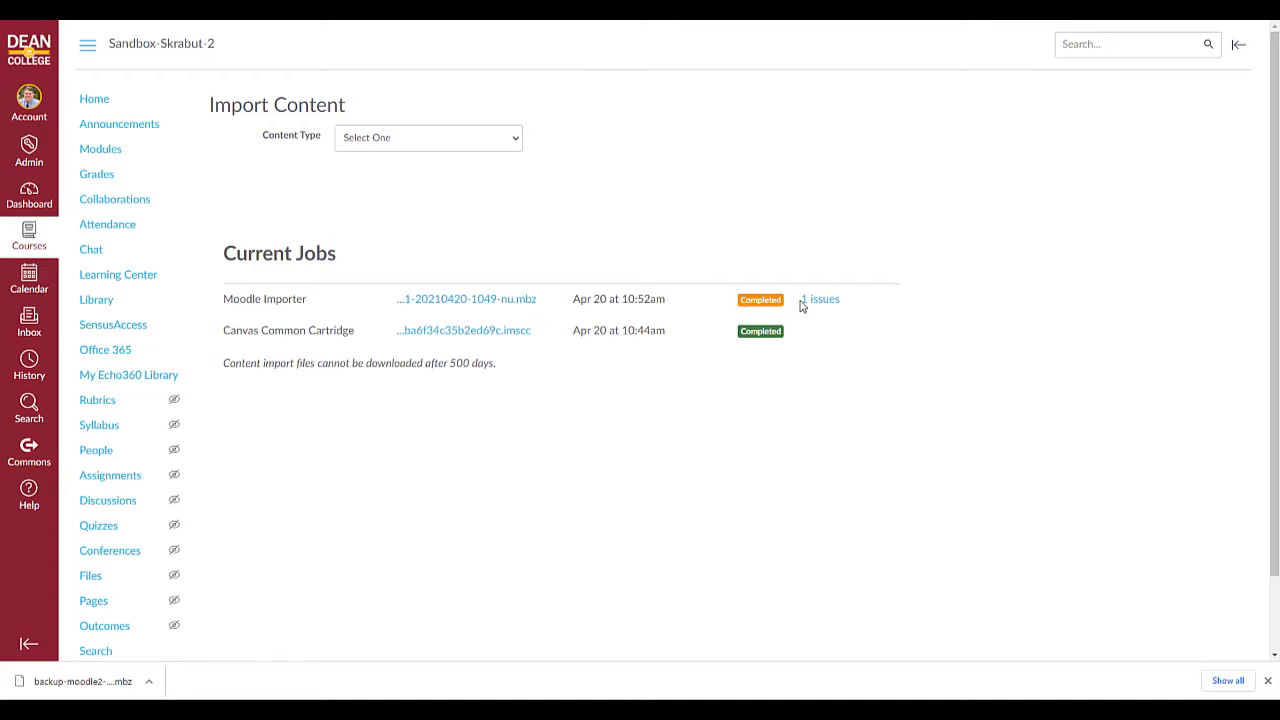
Show the issues of the Moodle Importer job and read their description
click(822, 300)
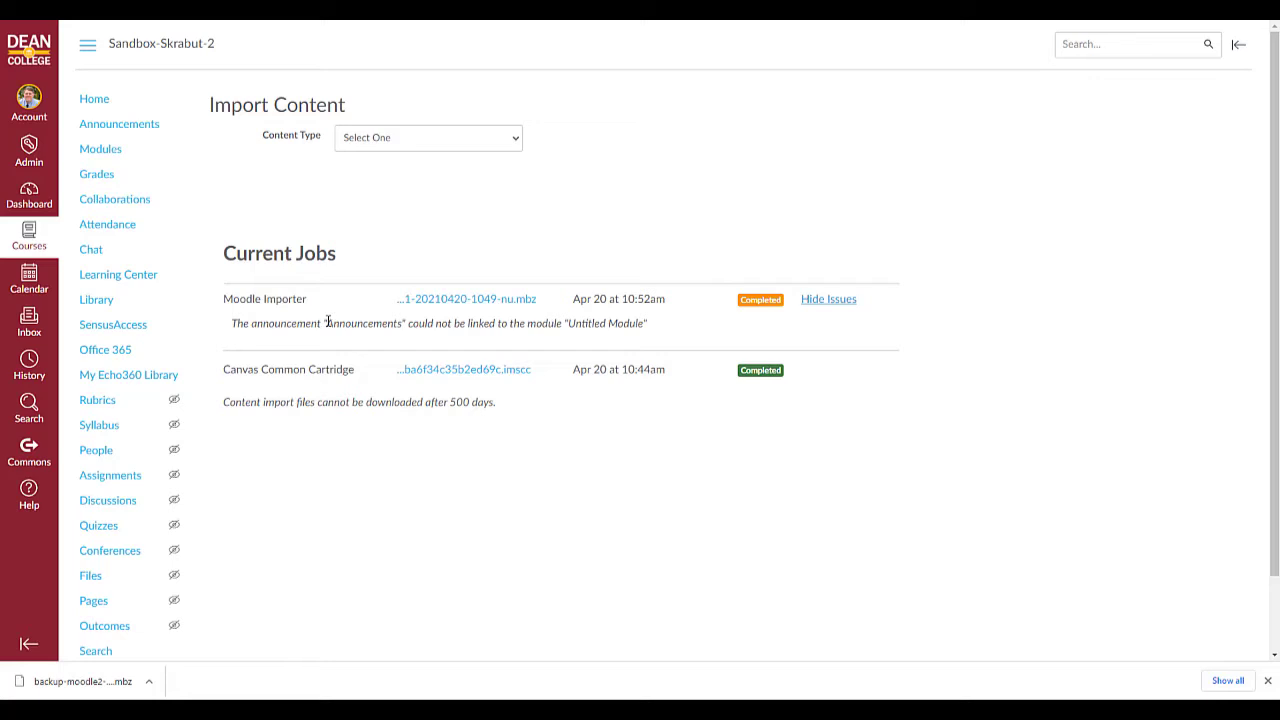
drag(328, 322, 430, 325)
click(430, 325)
Set the course home page to Pages Front Page and save the choice
click(94, 102)
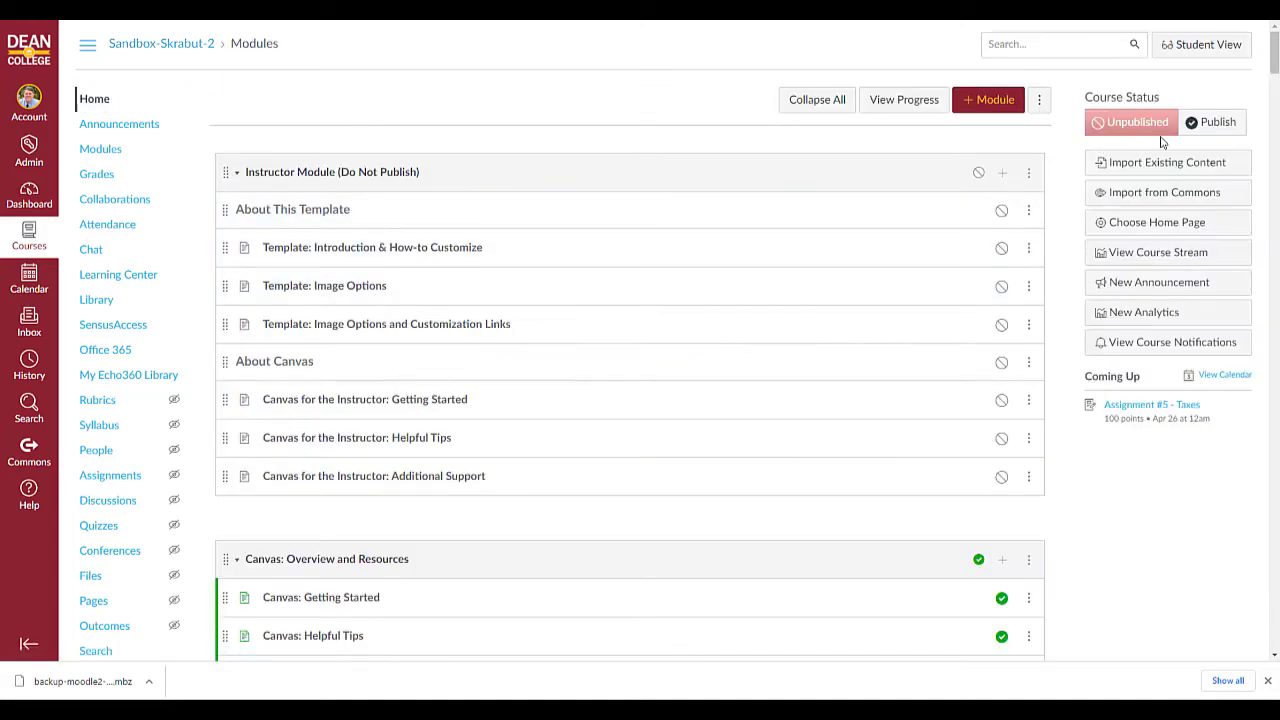
click(1155, 224)
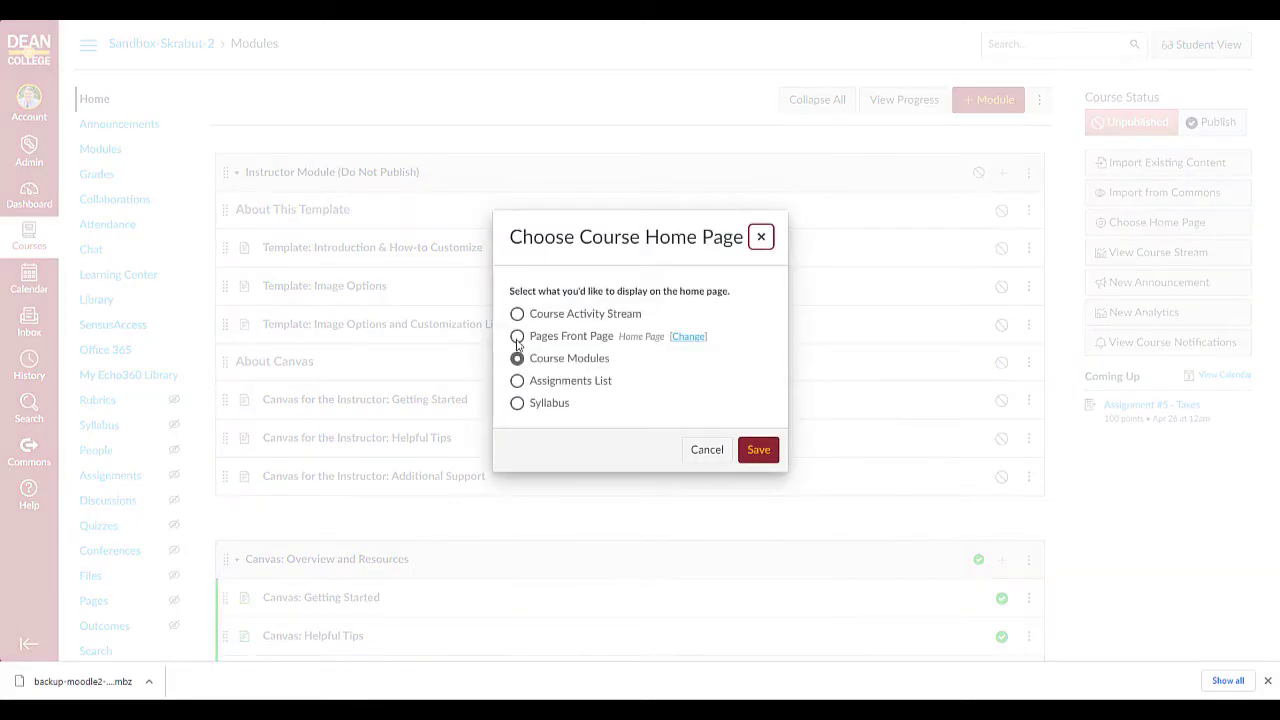
click(518, 340)
click(759, 453)
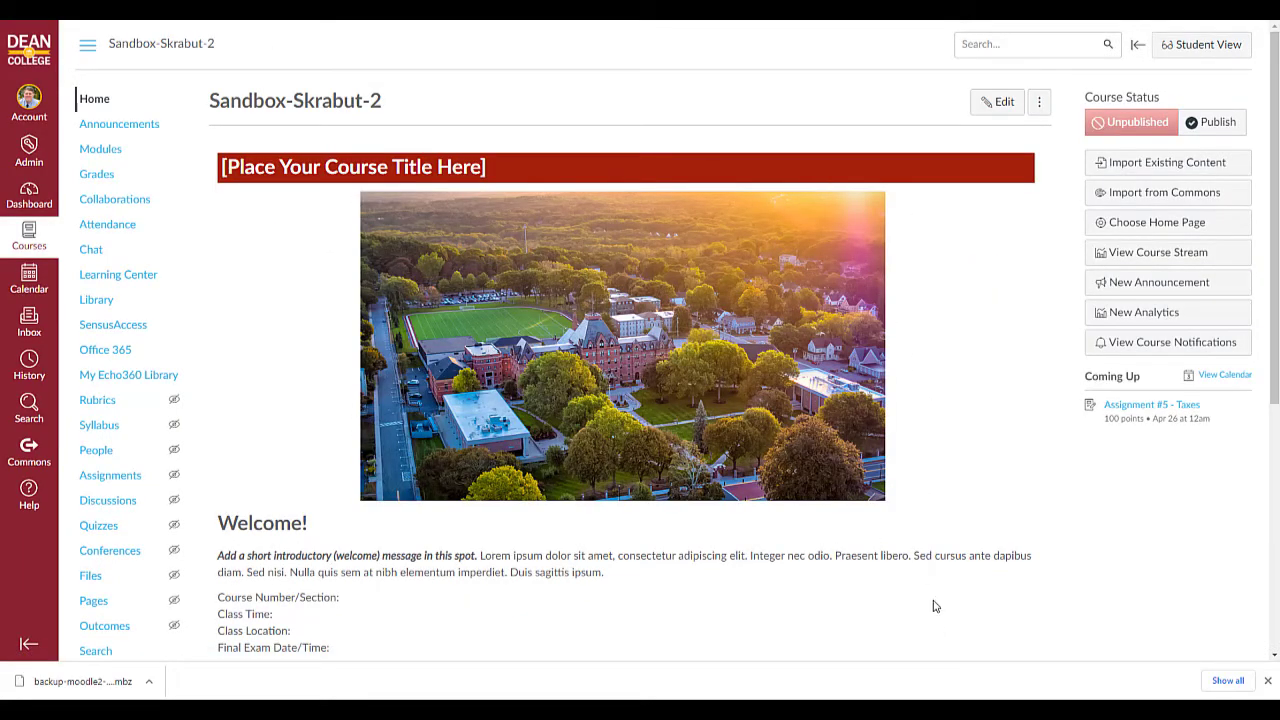
Look through the imported modules on the course's Modules page
click(92, 157)
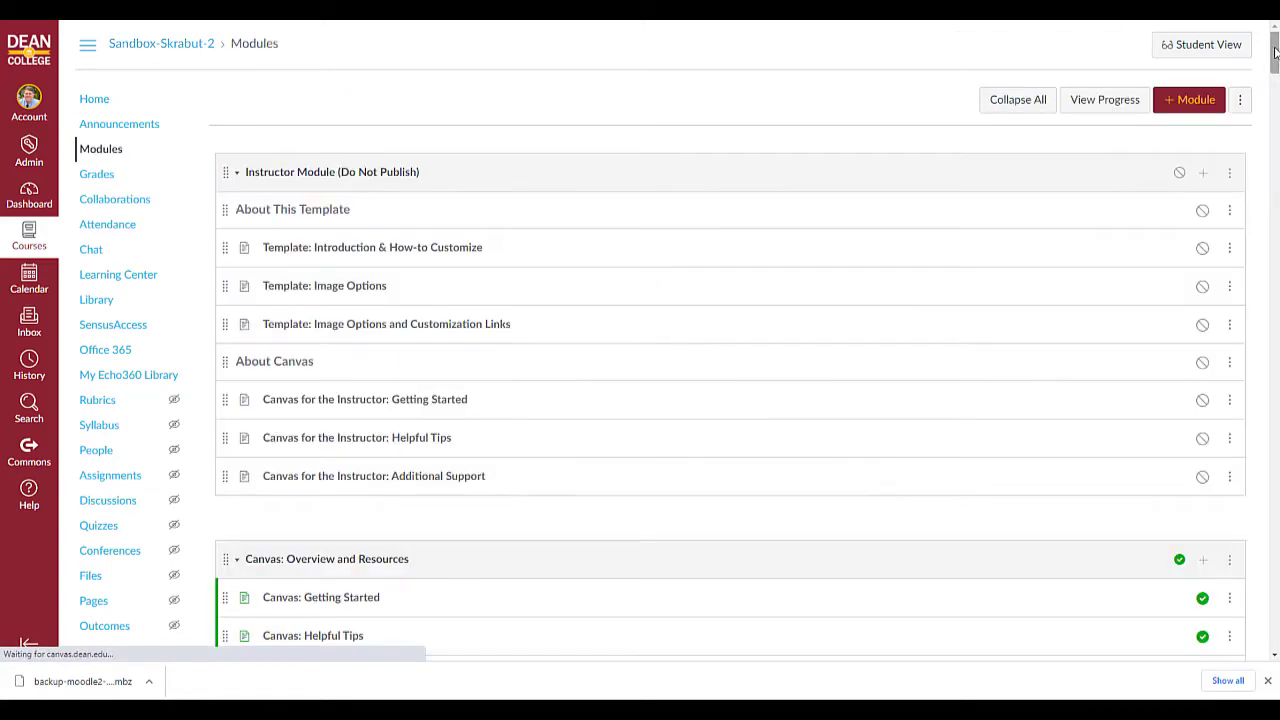
scroll(1150, 60, down, 2)
drag(1269, 197, 1274, 50)
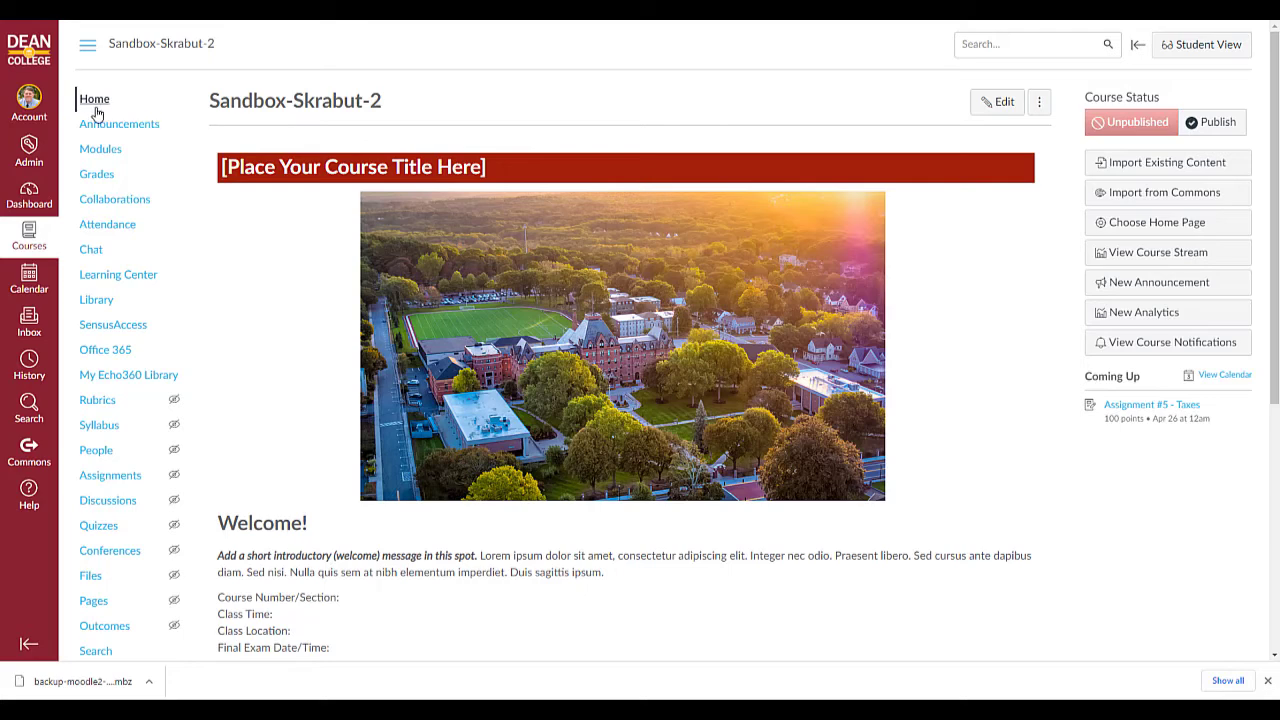
Collapse all modules on the Modules page and review the list through the untitled modules that follow Week 16
click(97, 156)
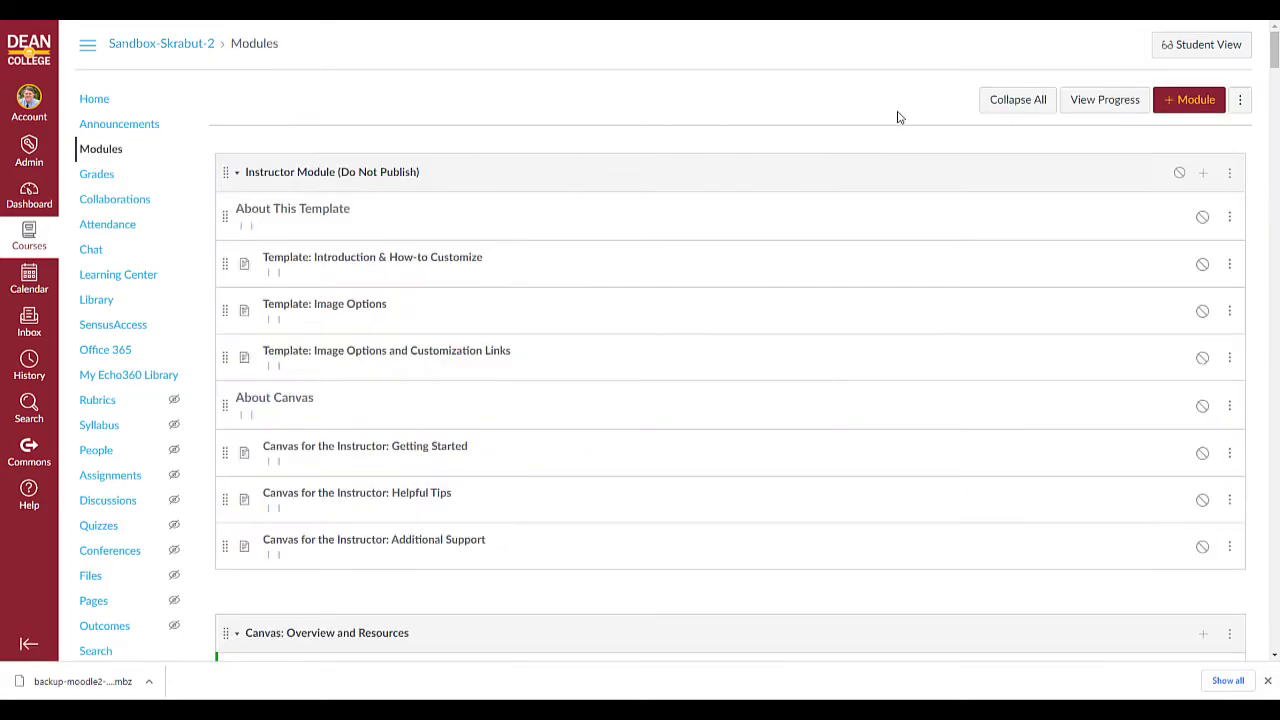
click(1013, 103)
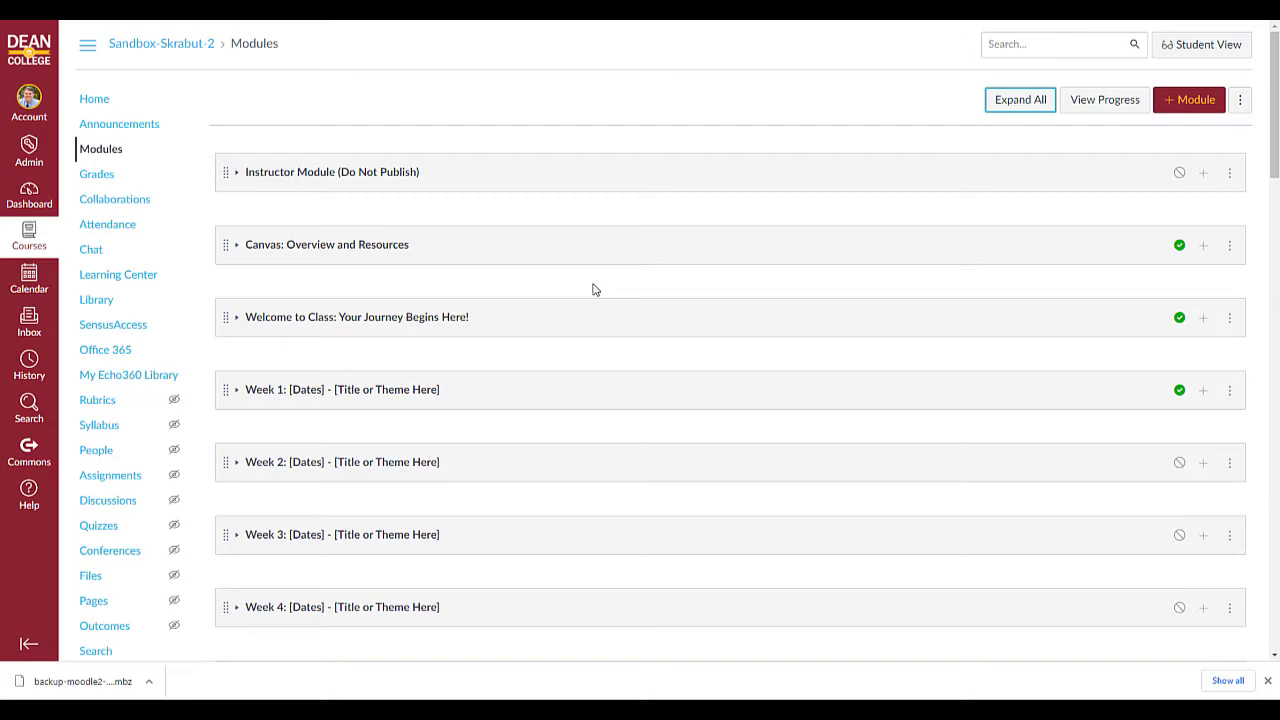
scroll(720, 266, down, 5)
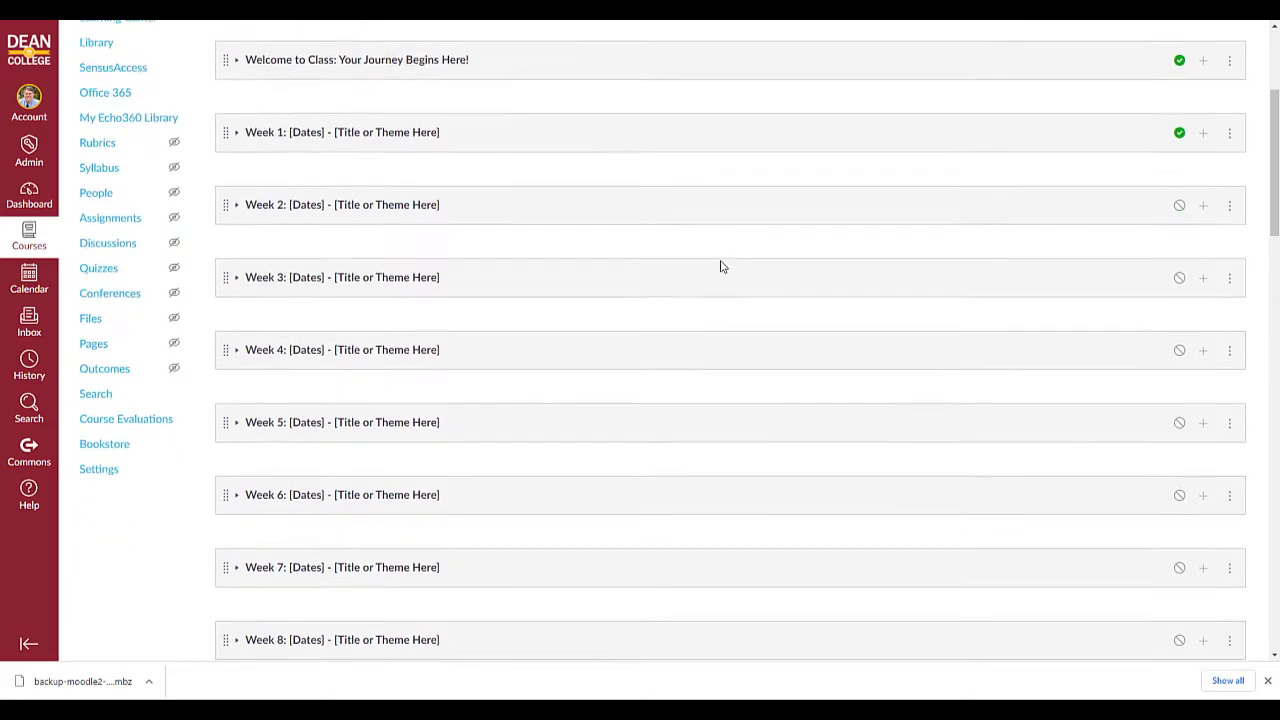
scroll(722, 266, down, 5)
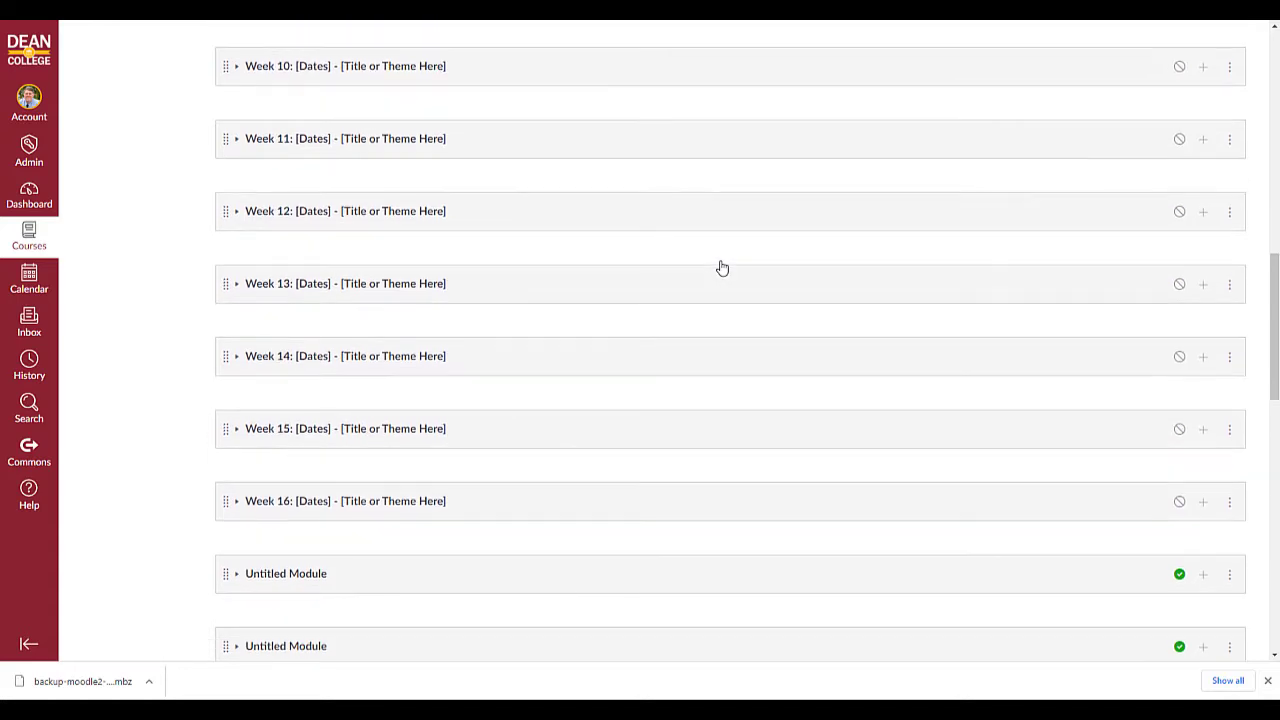
scroll(722, 266, down, 1)
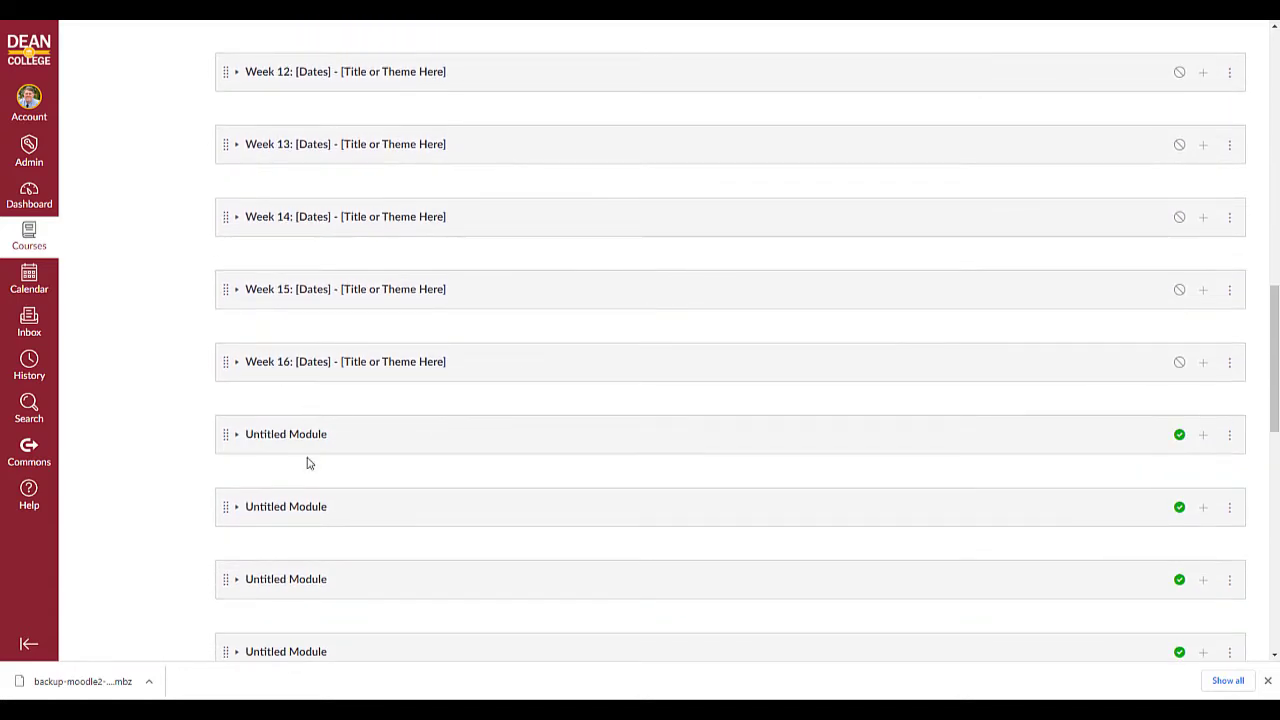
scroll(426, 475, down, 5)
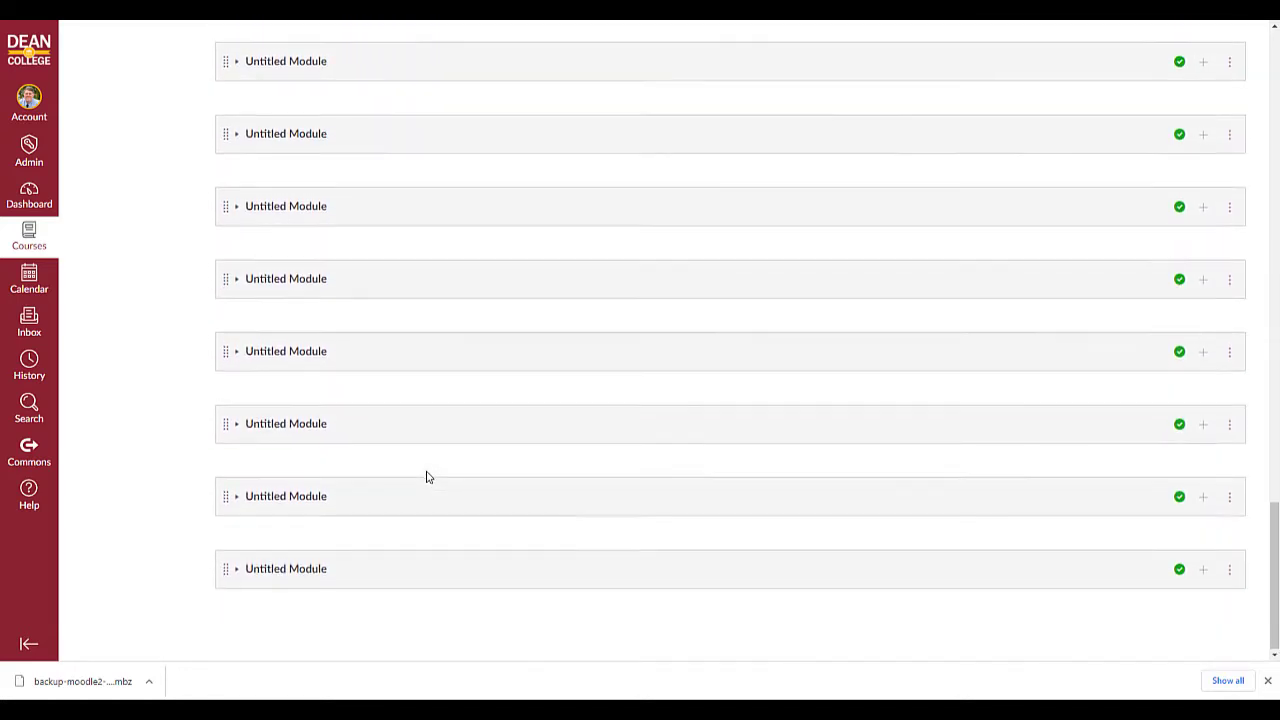
scroll(426, 476, up, 5)
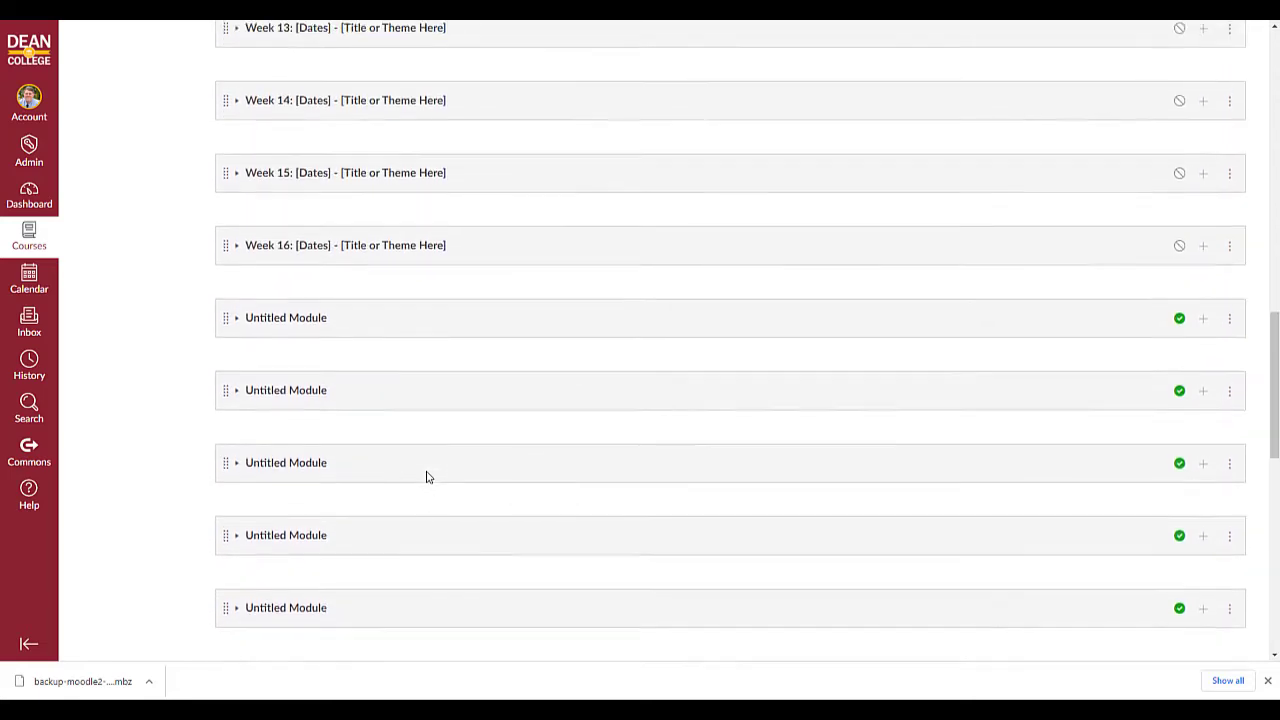
scroll(426, 477, down, 2)
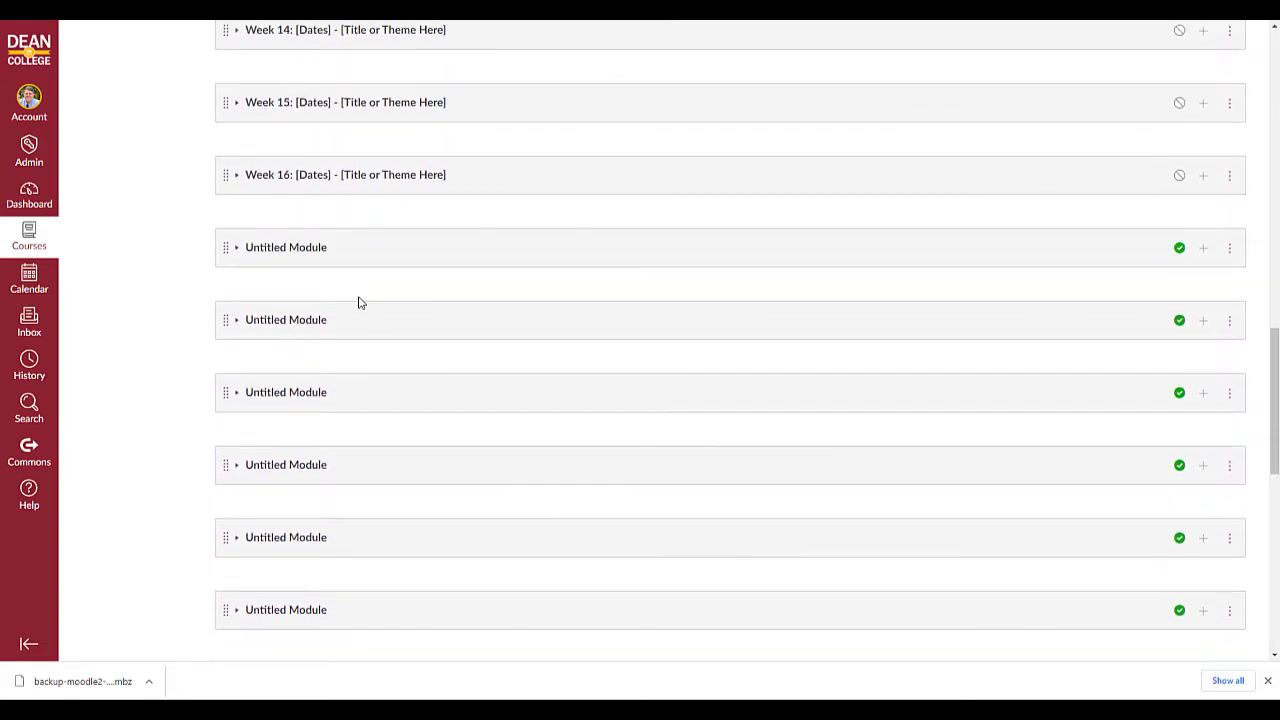
scroll(358, 301, up, 1)
scroll(360, 302, up, 1)
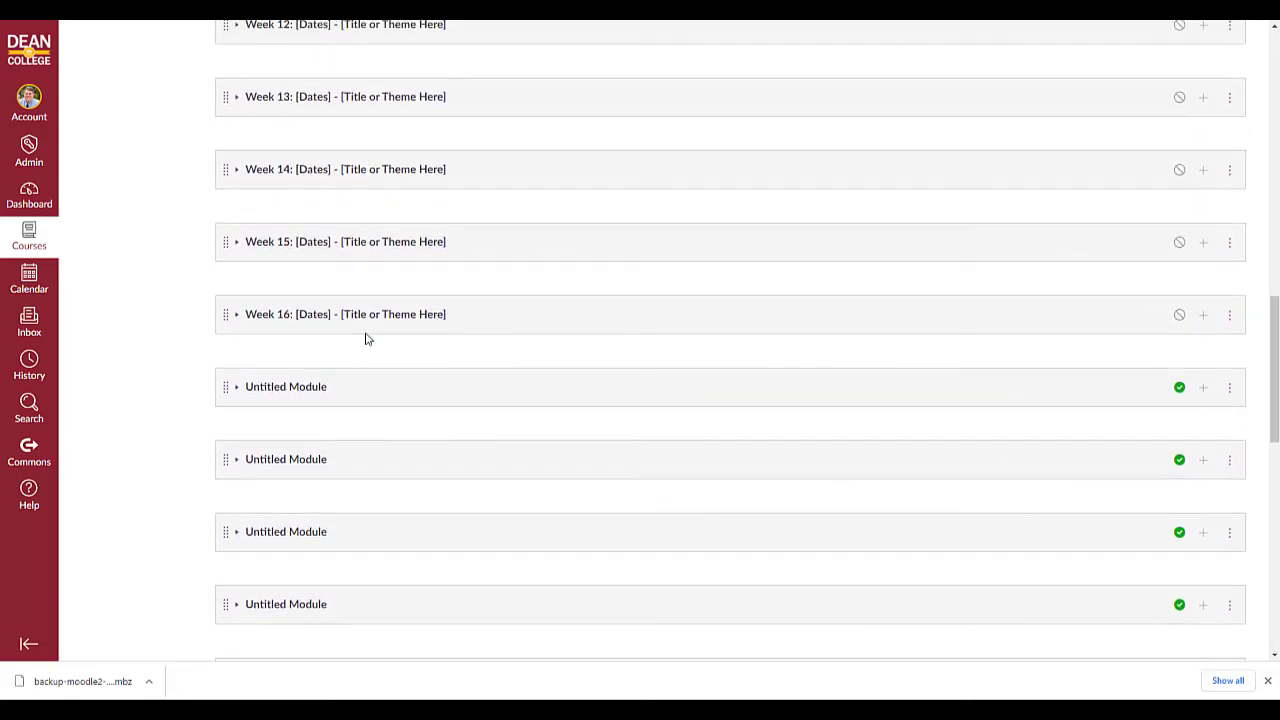
Check the contents of the first untitled module after Week 16 and move that module directly above Week 1
click(238, 394)
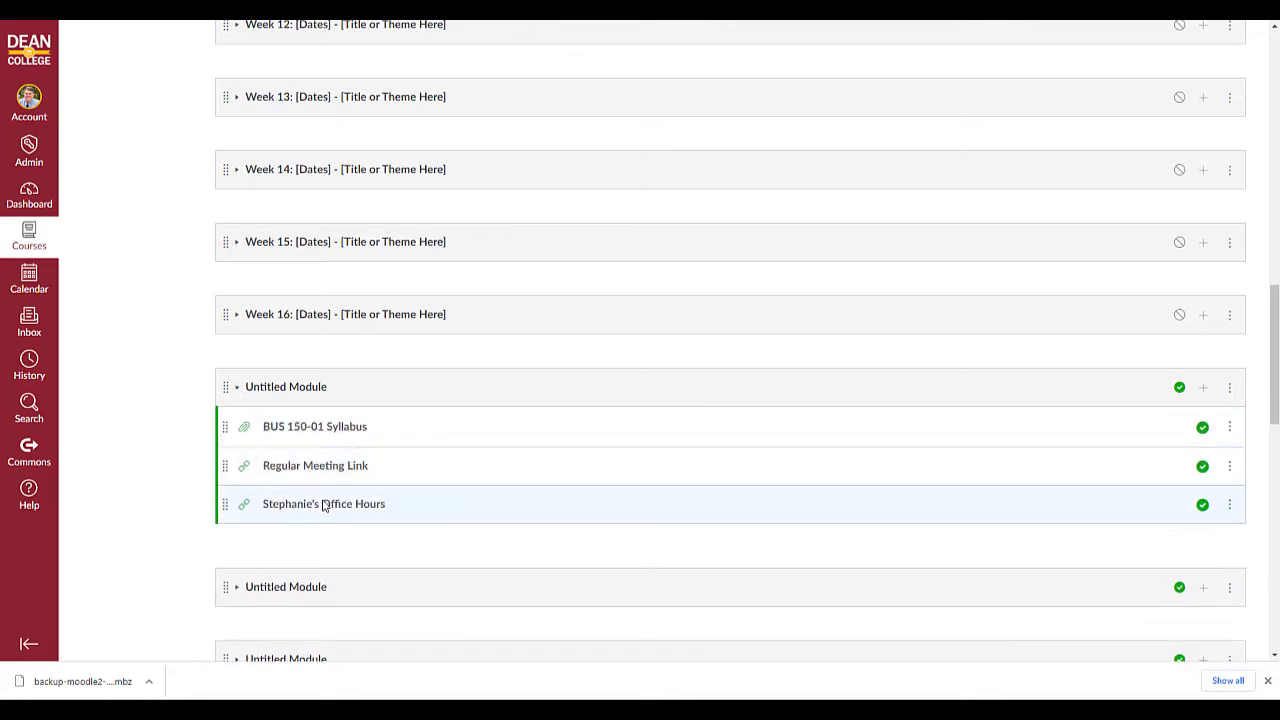
click(238, 392)
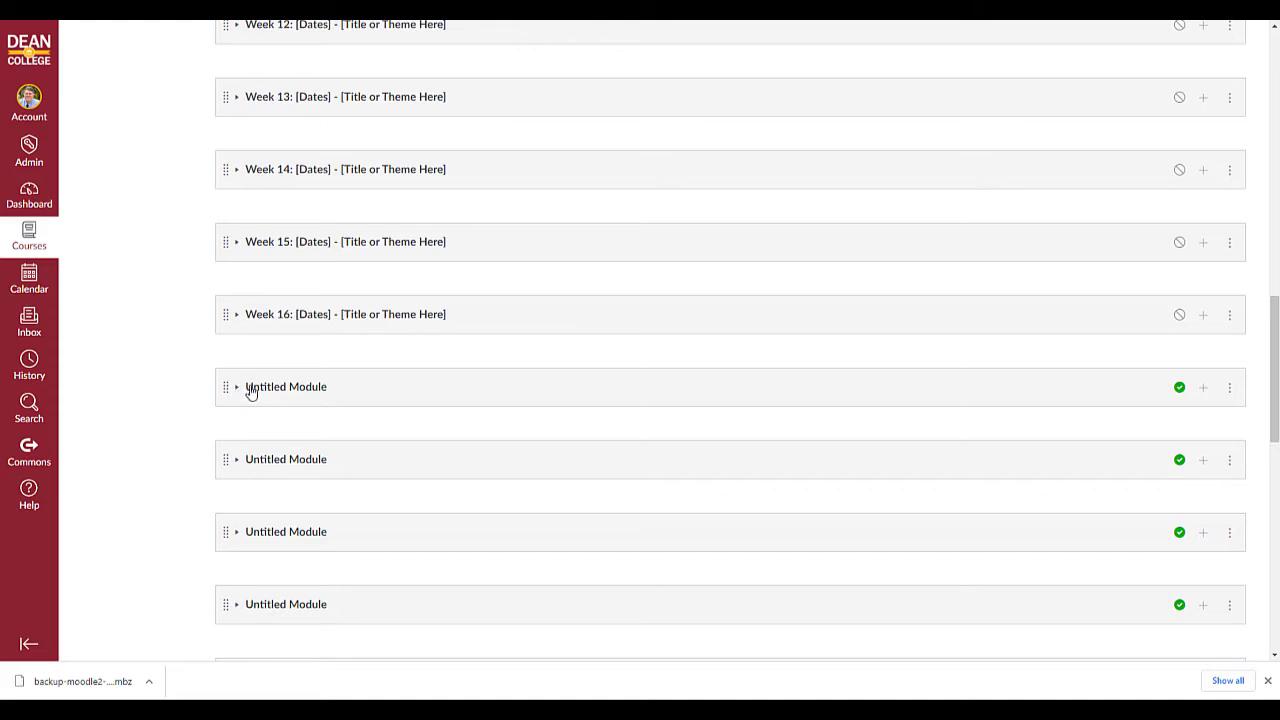
drag(226, 388, 222, 252)
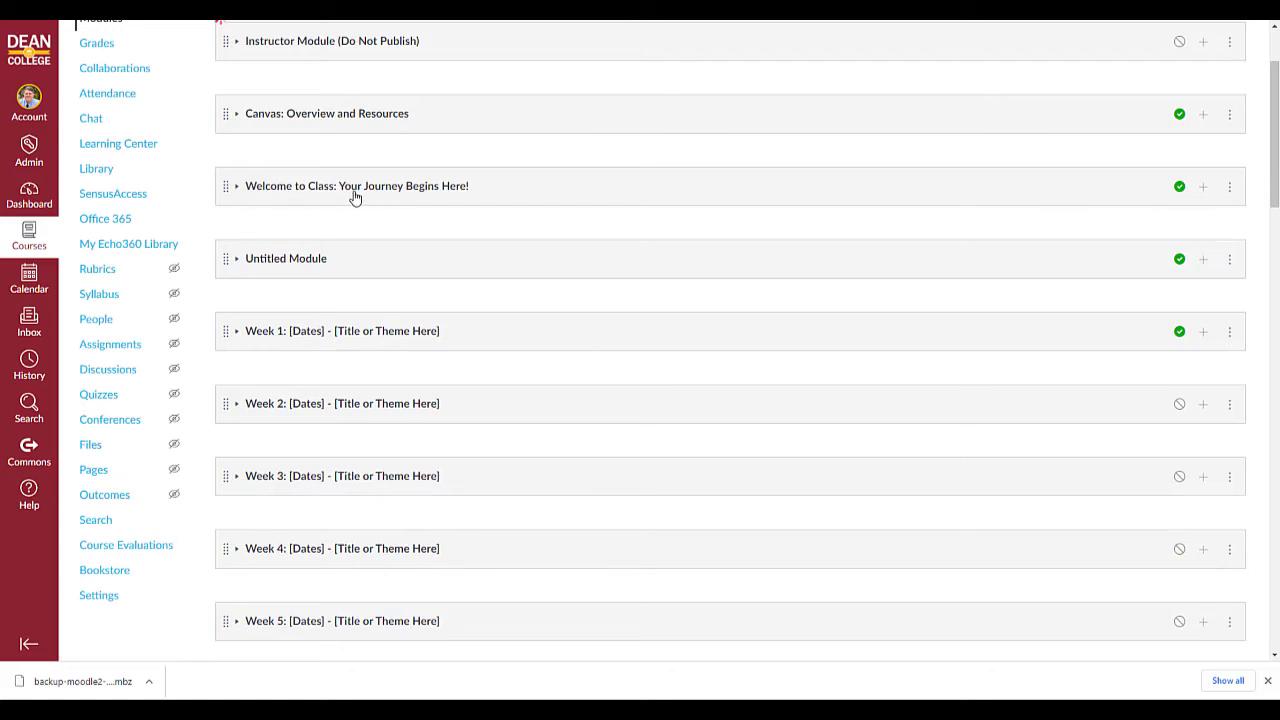
Check the next untitled module, containing Journal Entry #1 - Future Employment, and move it directly below Week 1
scroll(449, 254, down, 10)
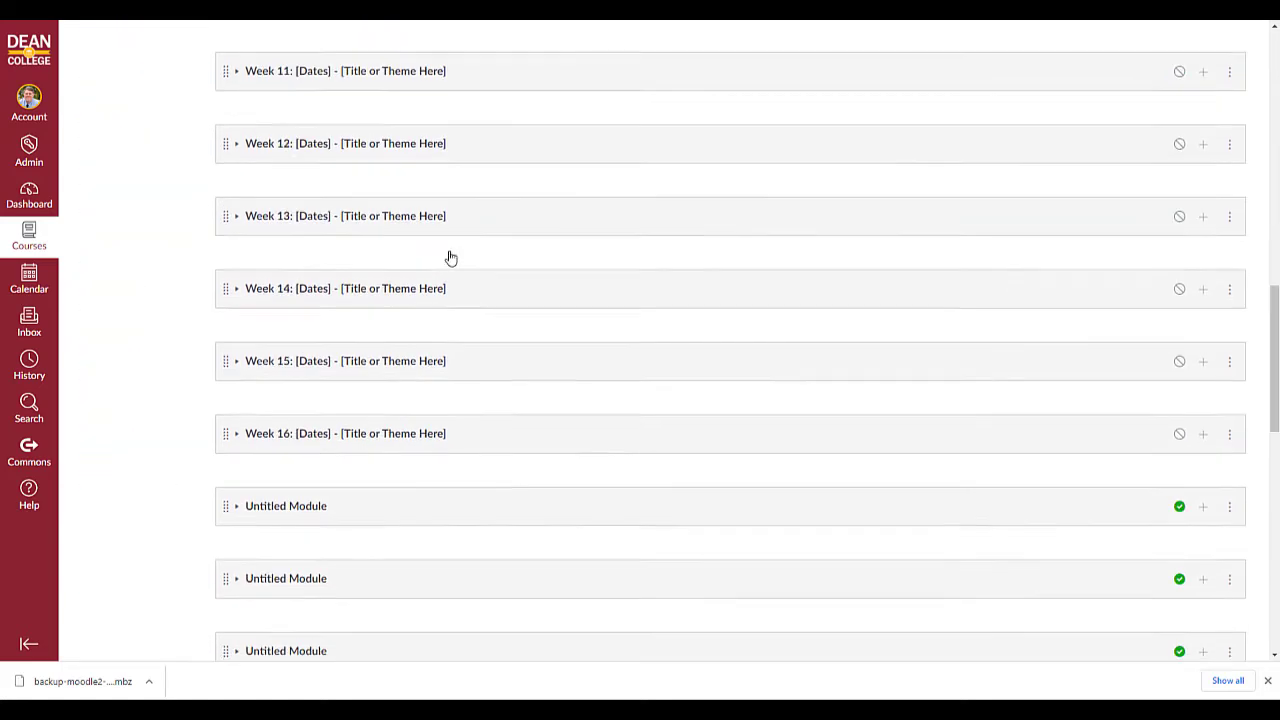
click(234, 447)
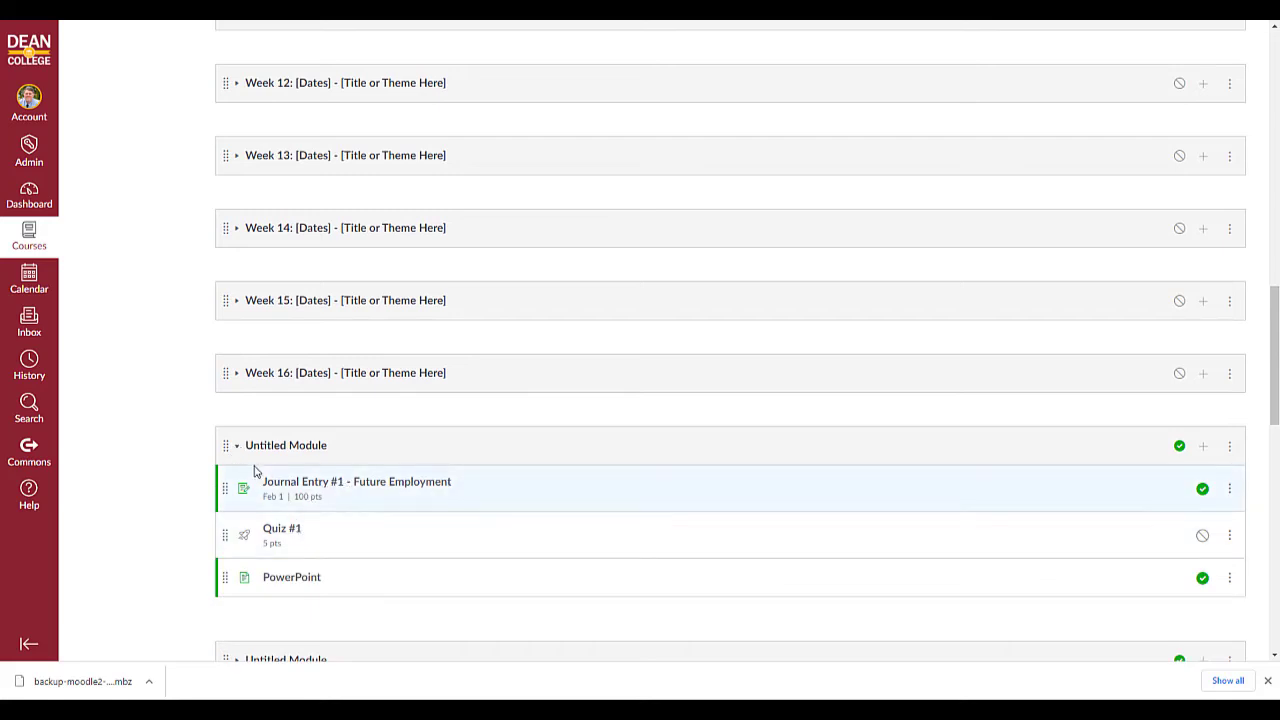
drag(236, 452, 217, 83)
drag(211, 185, 220, 126)
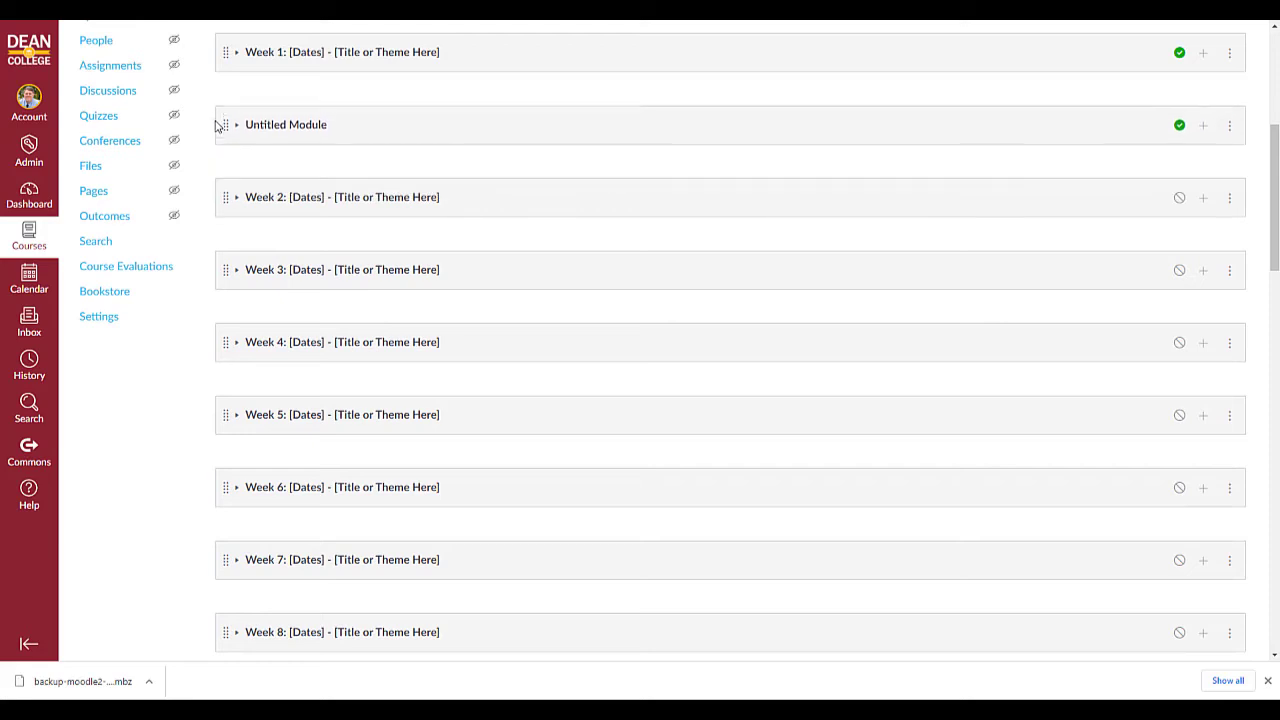
Check the next untitled module, containing Journal Entry #2 - Goal Setting, and move it directly below Week 2
scroll(222, 455, down, 8)
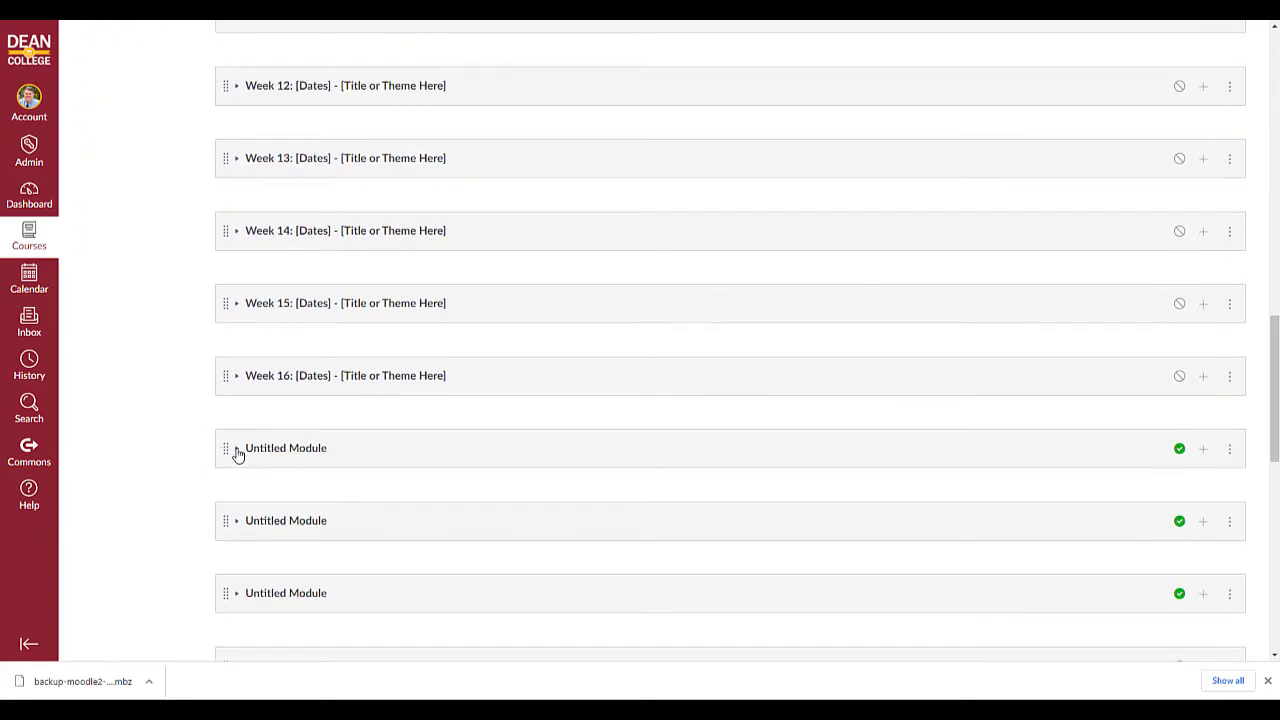
click(238, 450)
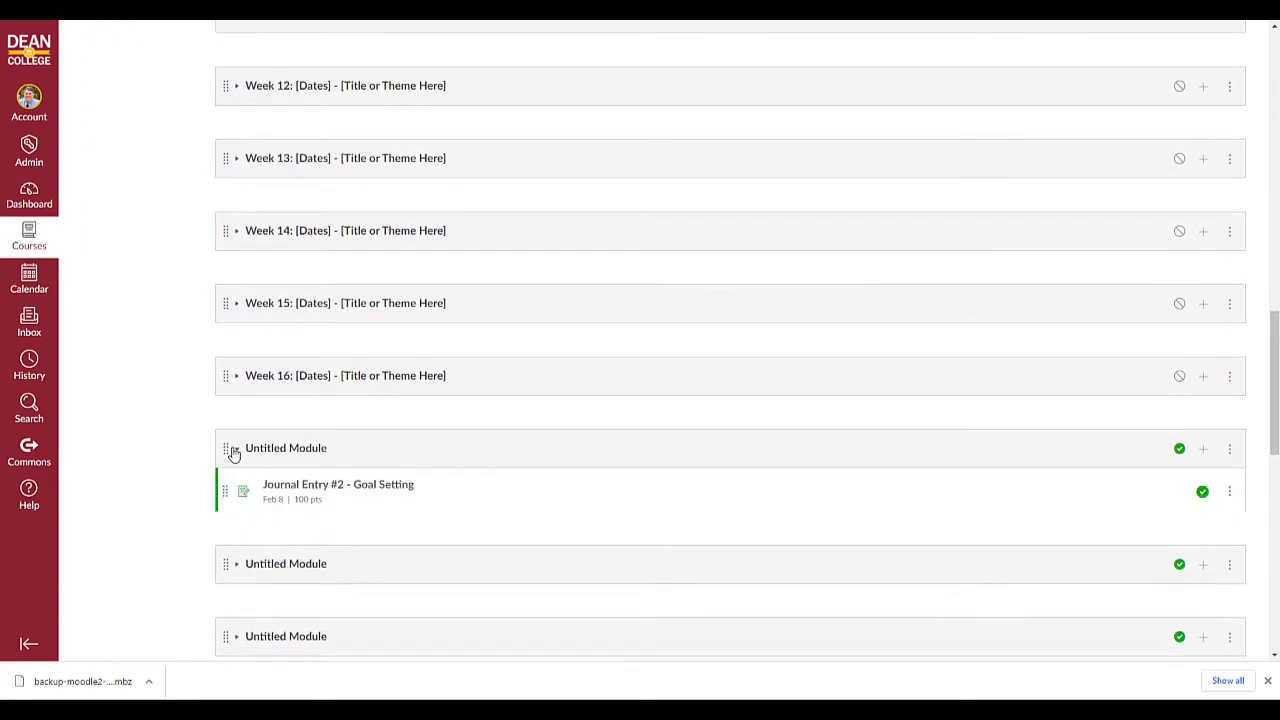
click(232, 450)
drag(225, 448, 213, 187)
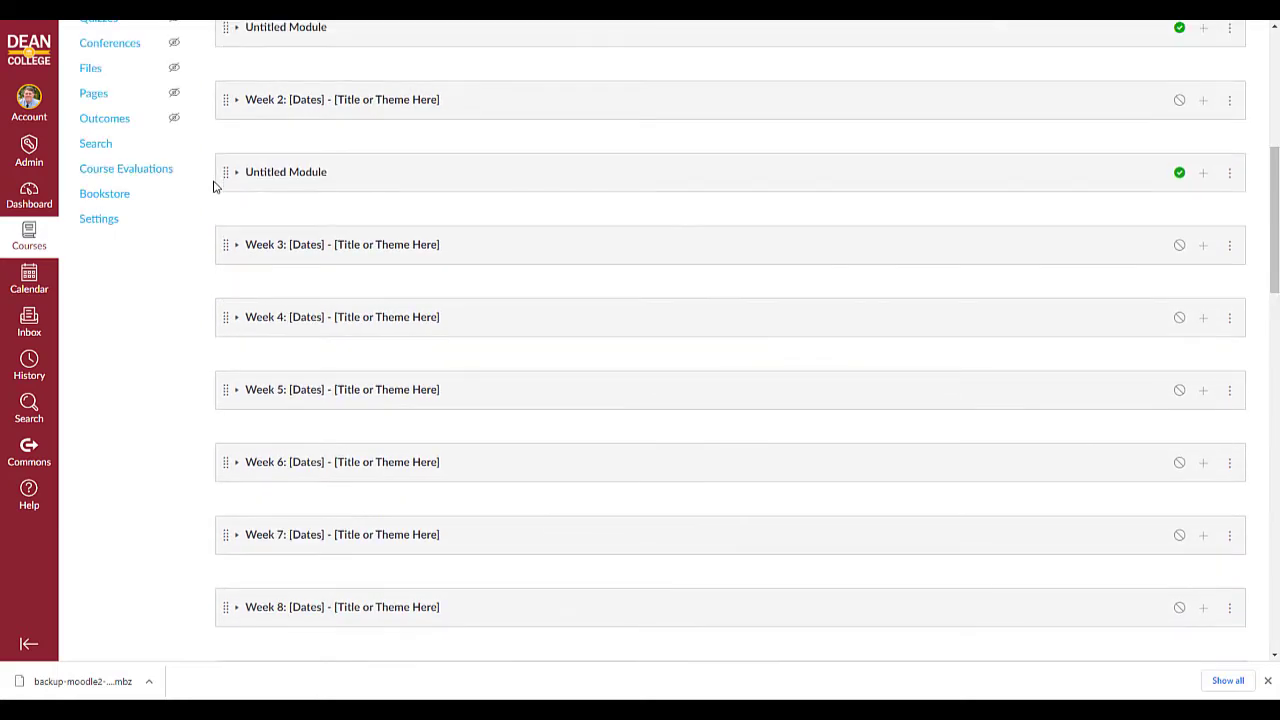
Review the order of the weekly and untitled modules down through Week 16 and back up to Week 1
scroll(372, 330, down, 1)
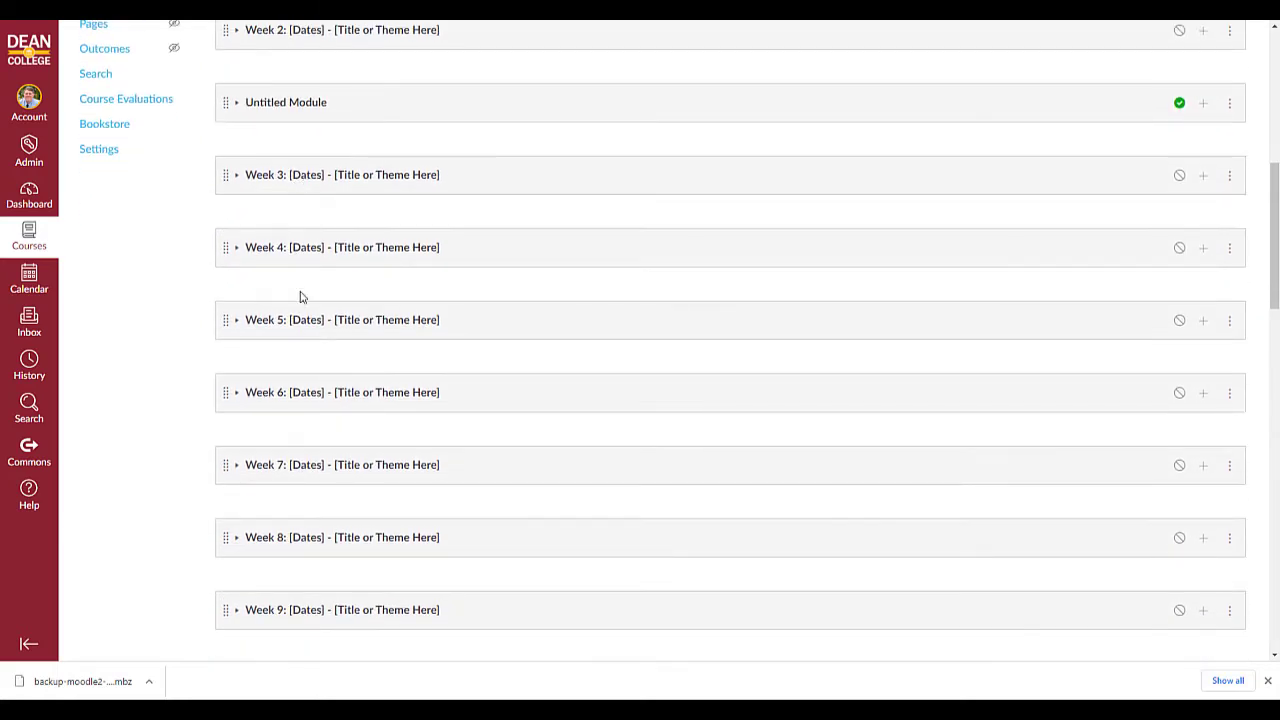
scroll(300, 294, down, 1)
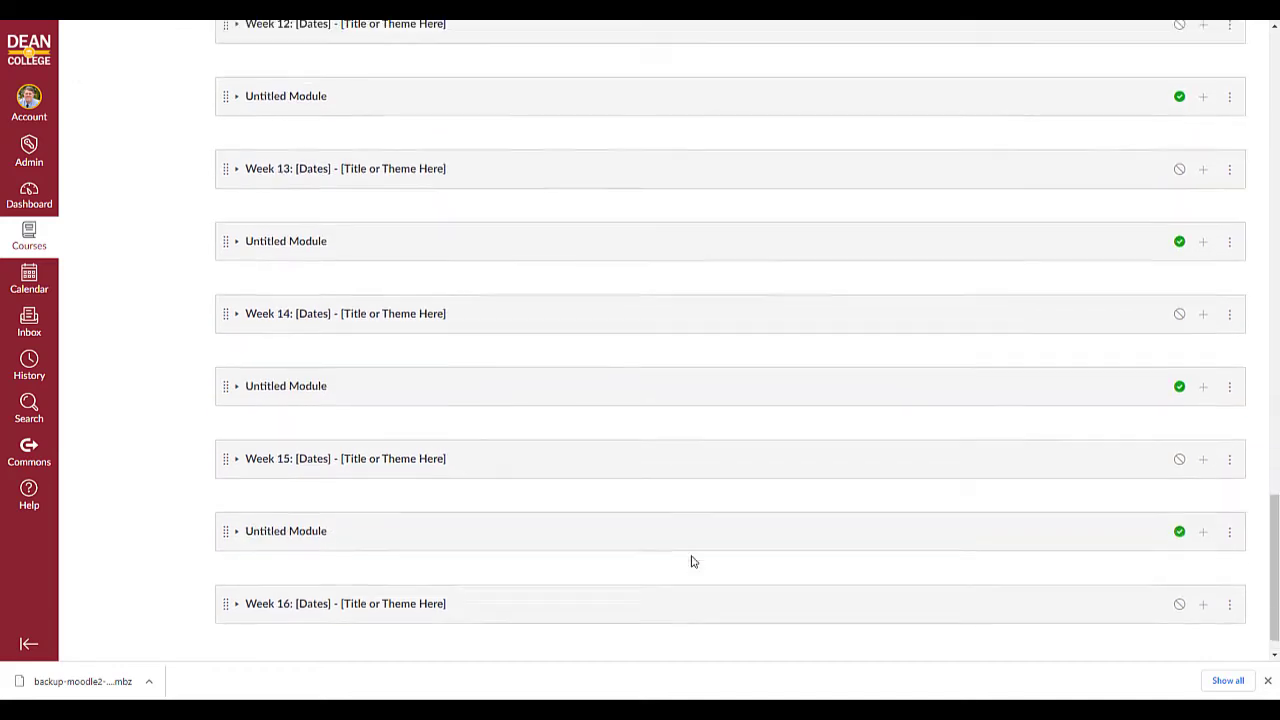
scroll(690, 560, up, 4)
scroll(693, 560, up, 1)
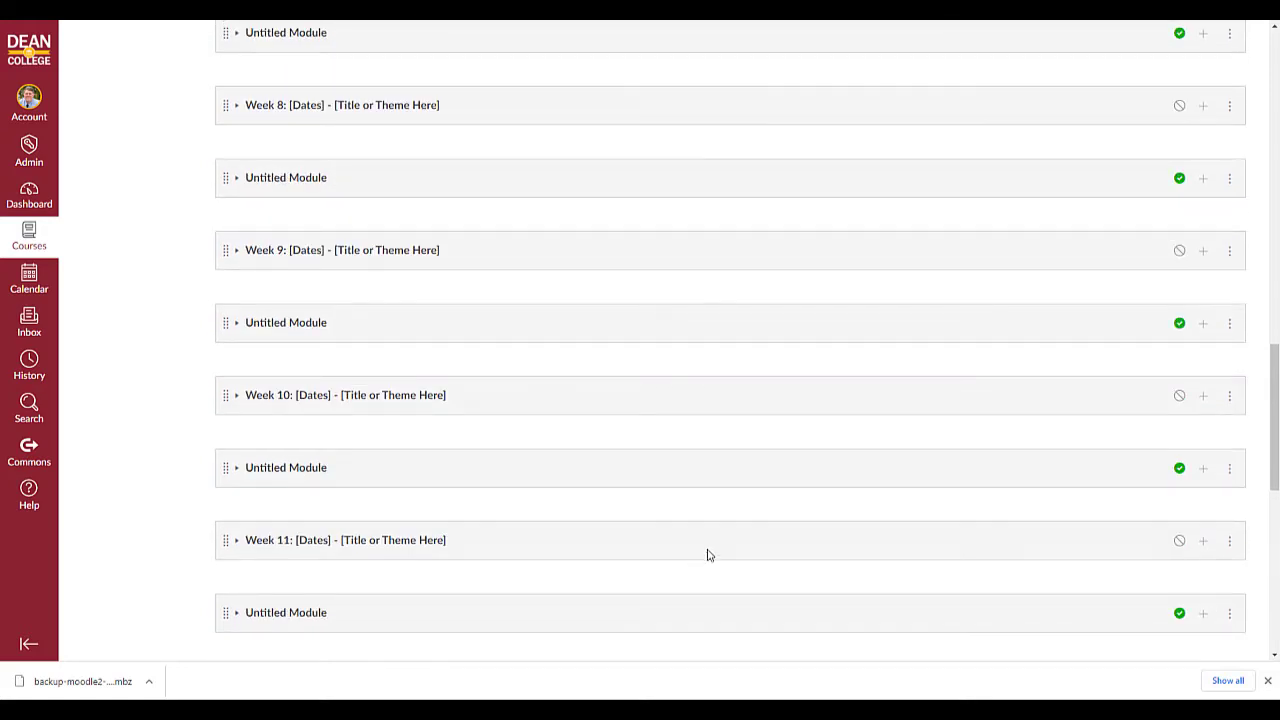
scroll(708, 555, up, 8)
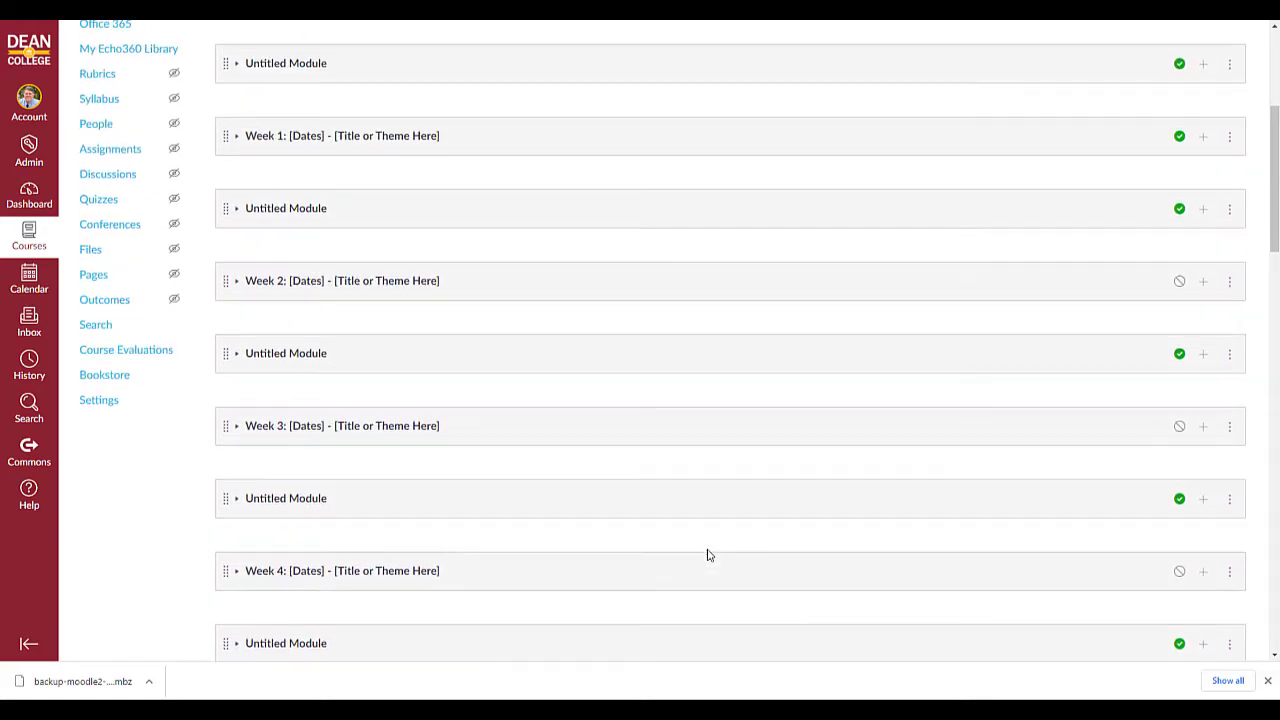
scroll(716, 482, up, 1)
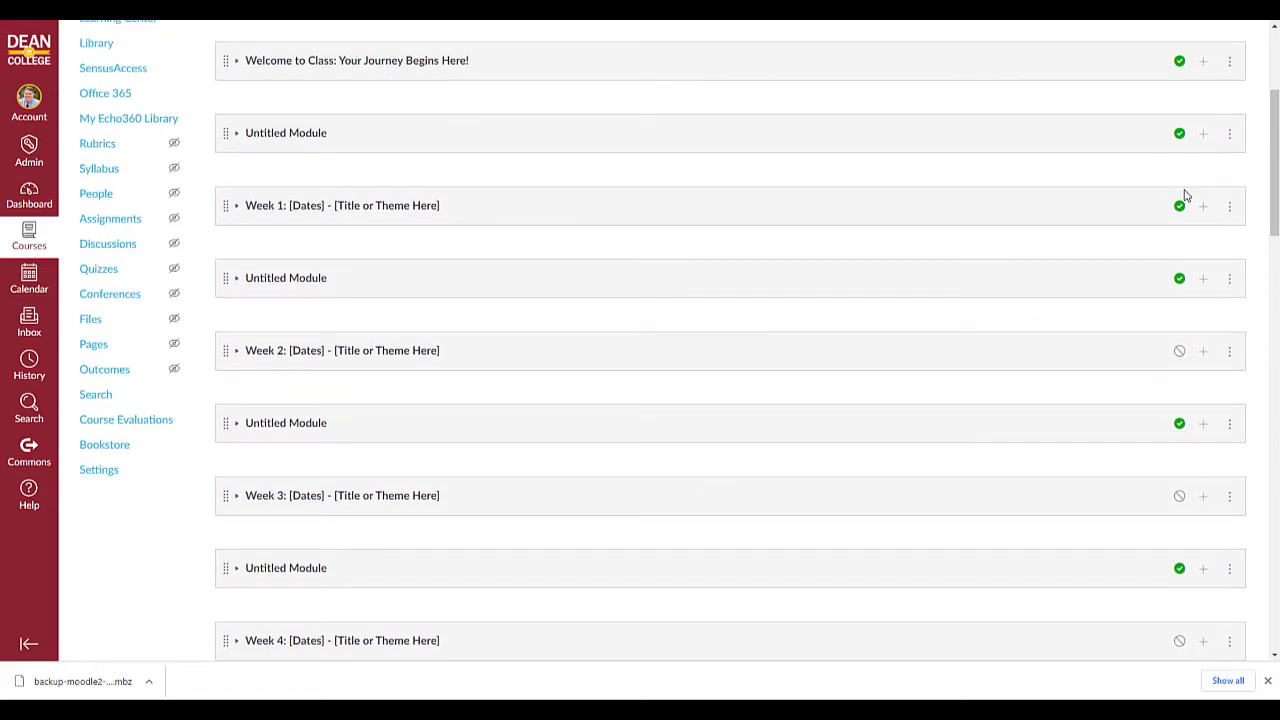
Unpublish the untitled modules that follow Week 1 through Week 15
click(1180, 280)
click(1181, 423)
scroll(1131, 491, down, 3)
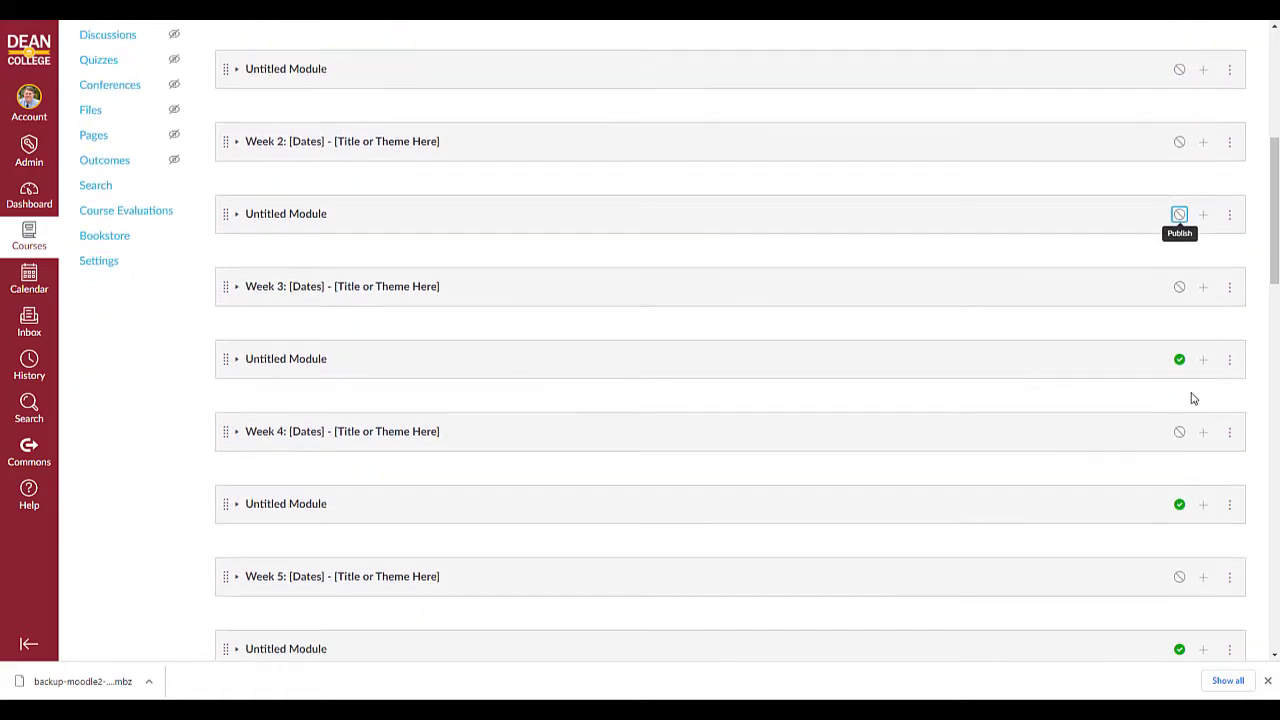
click(1180, 361)
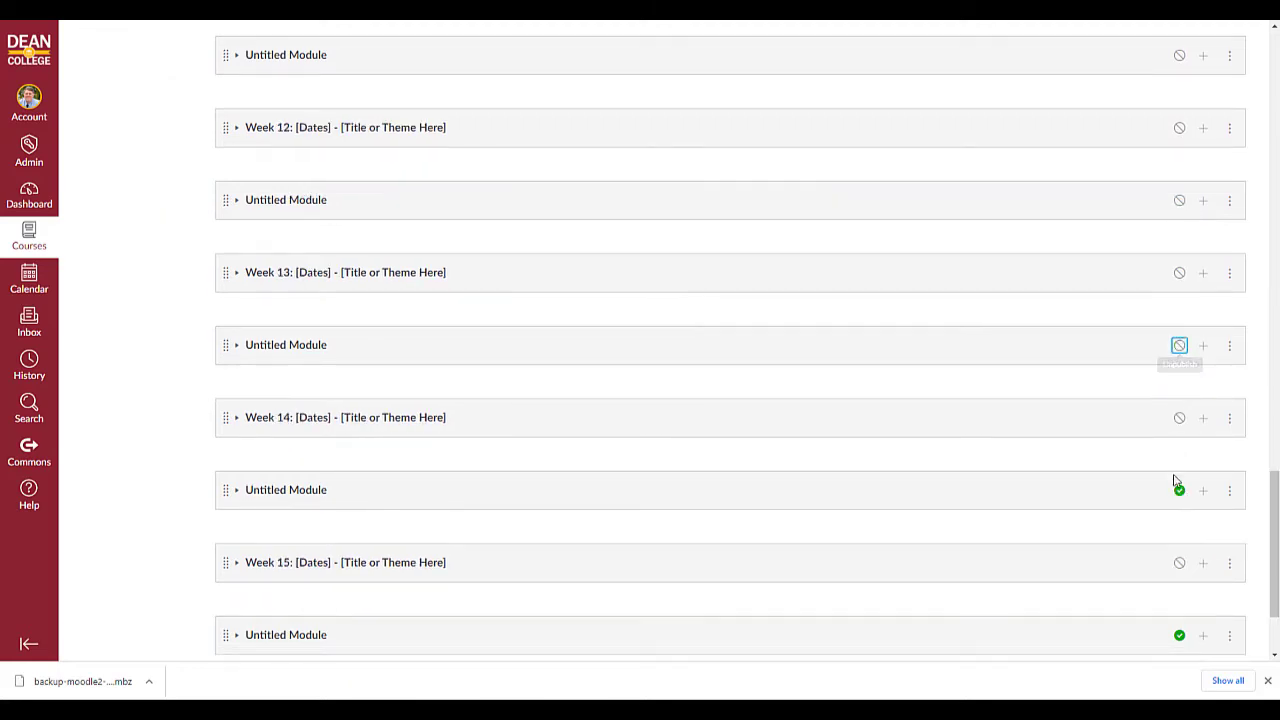
click(1180, 490)
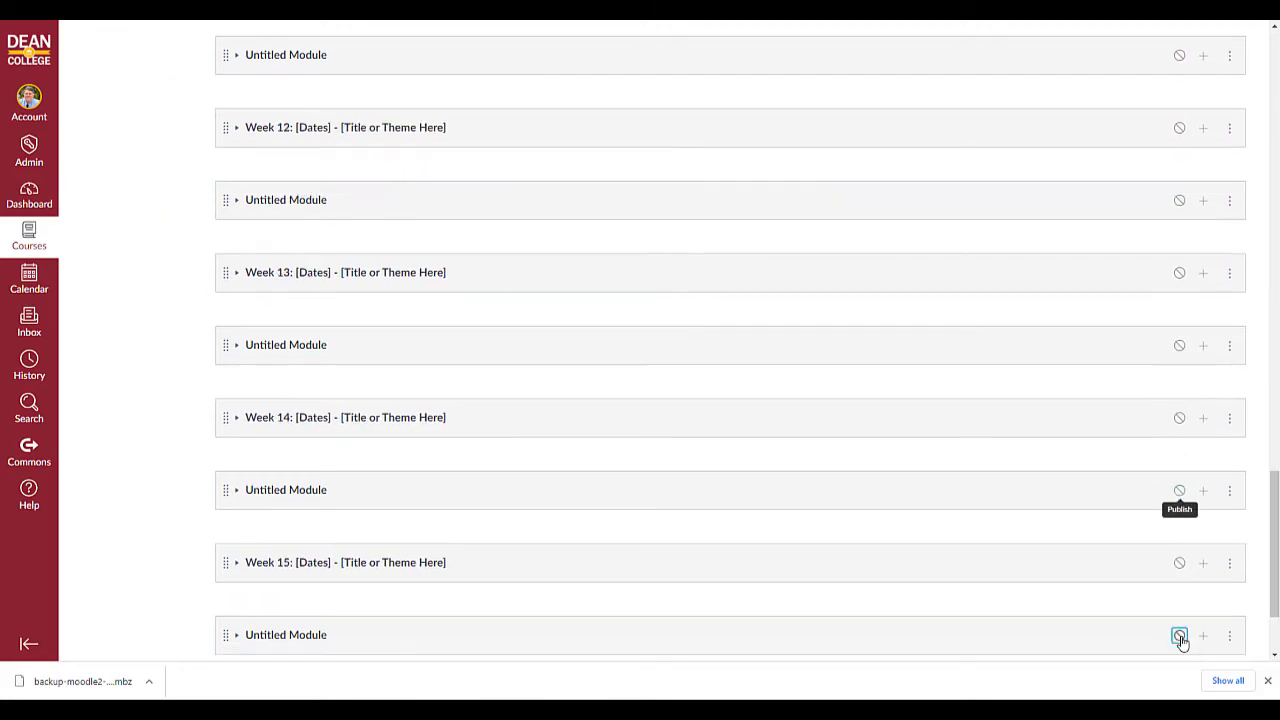
Move BUS 150-01 Syllabus, Regular Meeting Link and the office hours link from the untitled module into Welcome to Class, directly above Class Overview
scroll(1014, 520, up, 20)
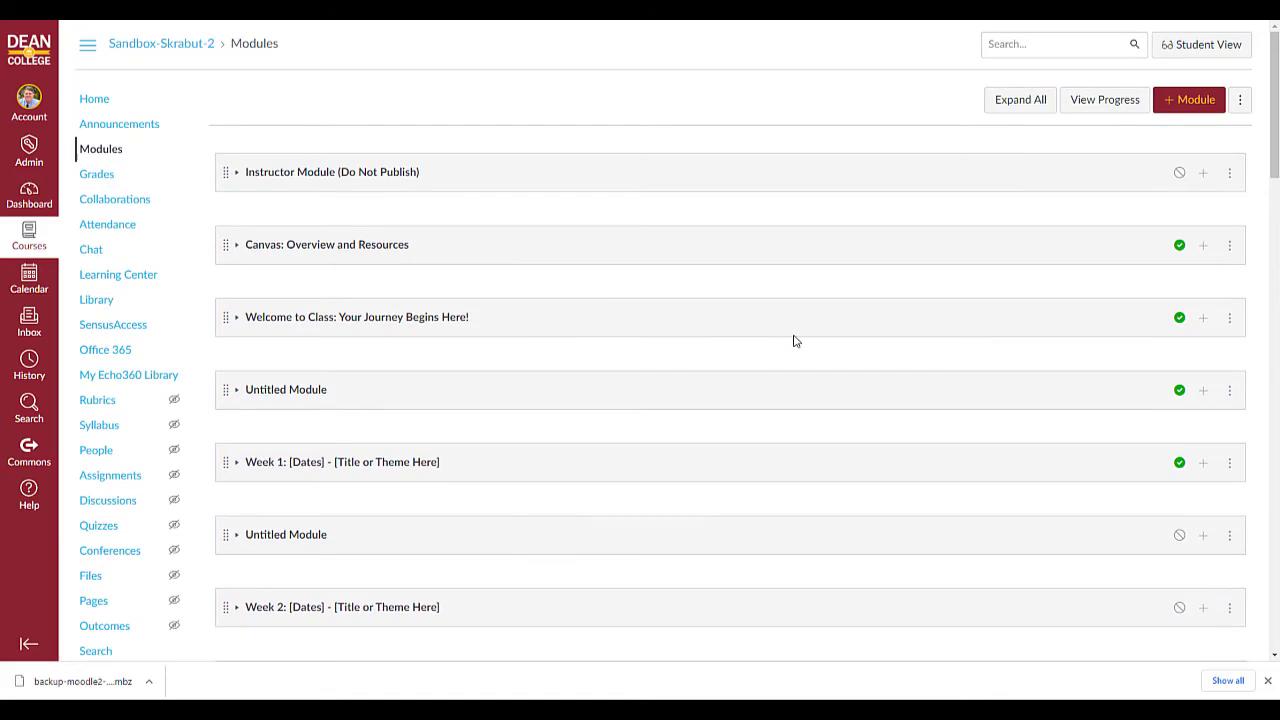
scroll(277, 288, down, 2)
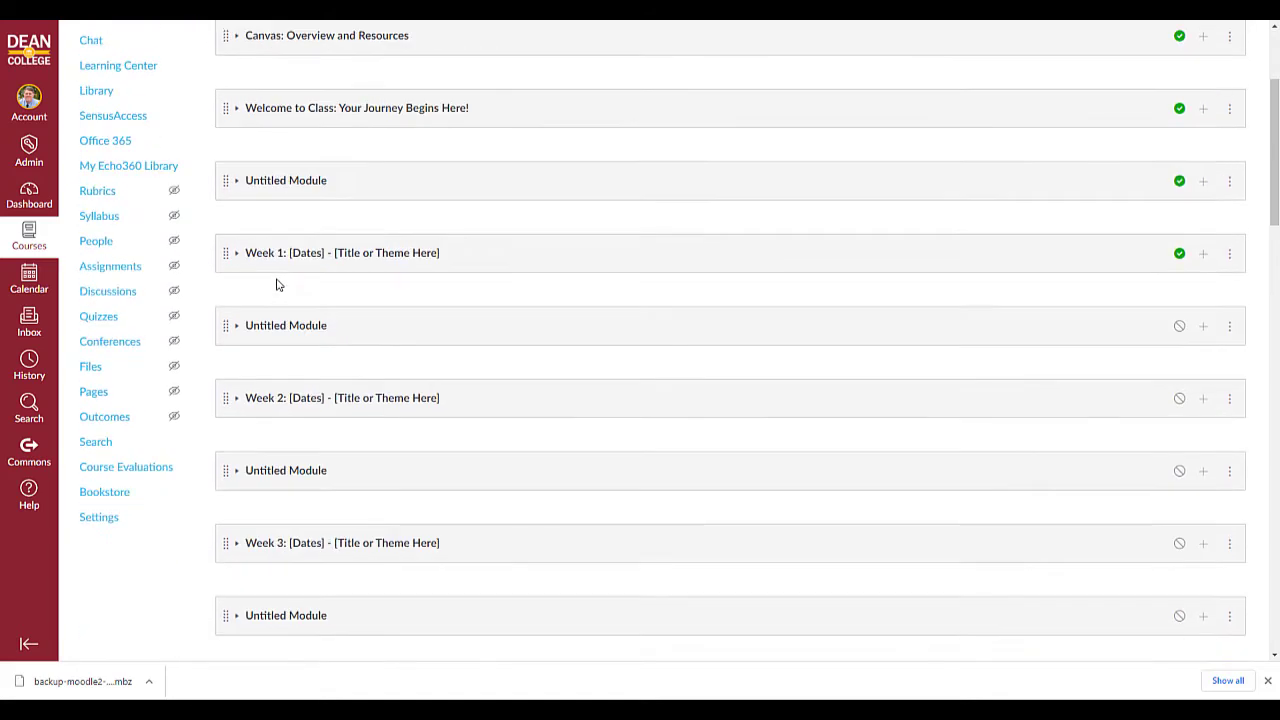
click(238, 113)
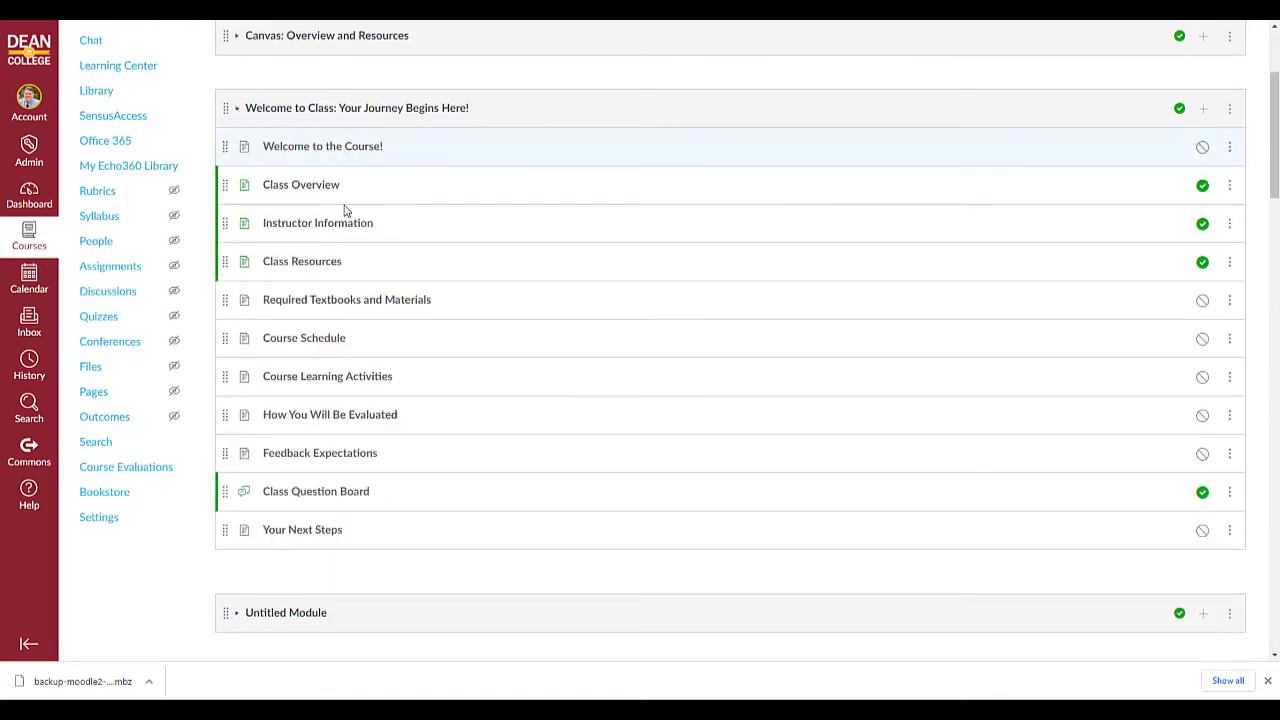
scroll(248, 492, down, 1)
click(237, 479)
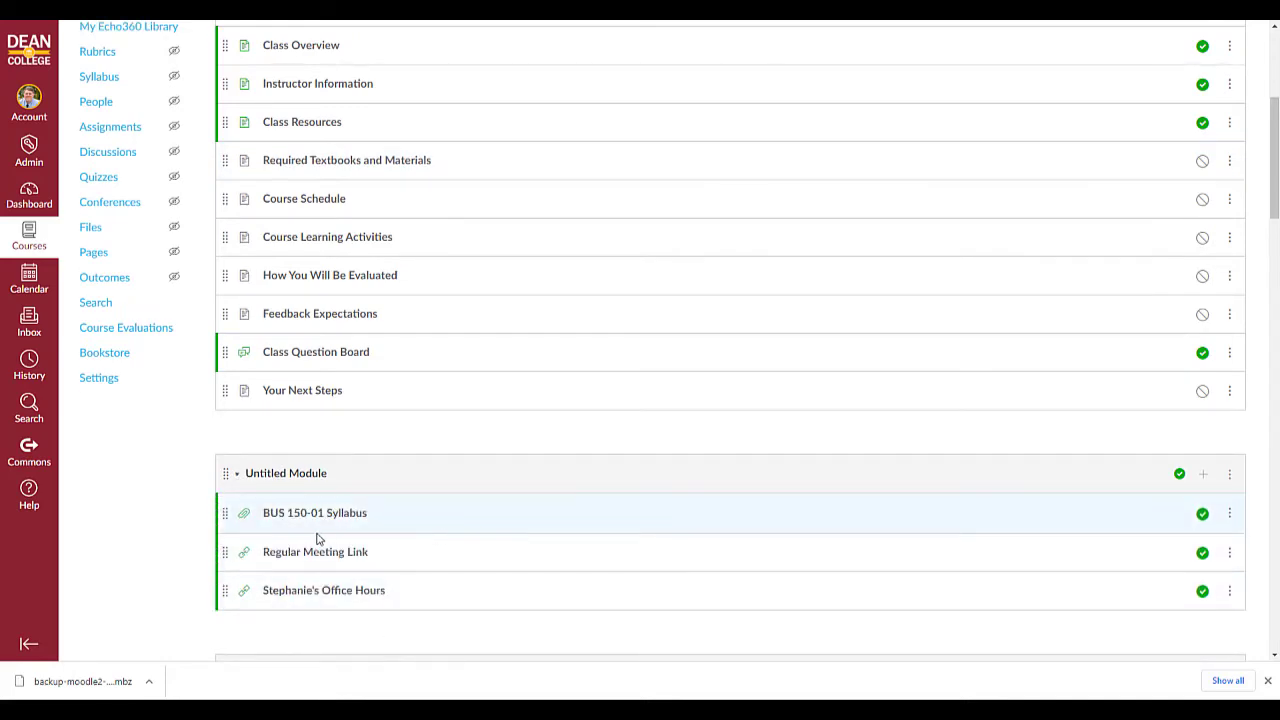
drag(228, 496, 228, 42)
drag(228, 551, 228, 85)
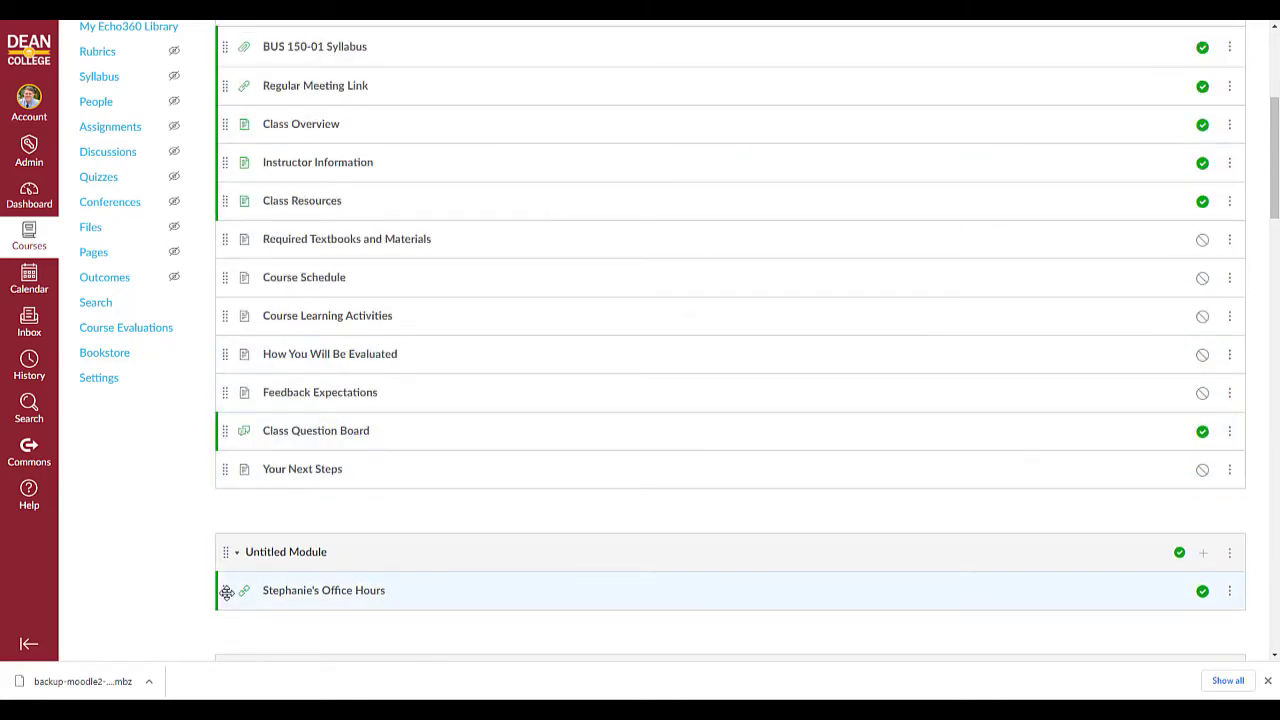
drag(226, 591, 217, 124)
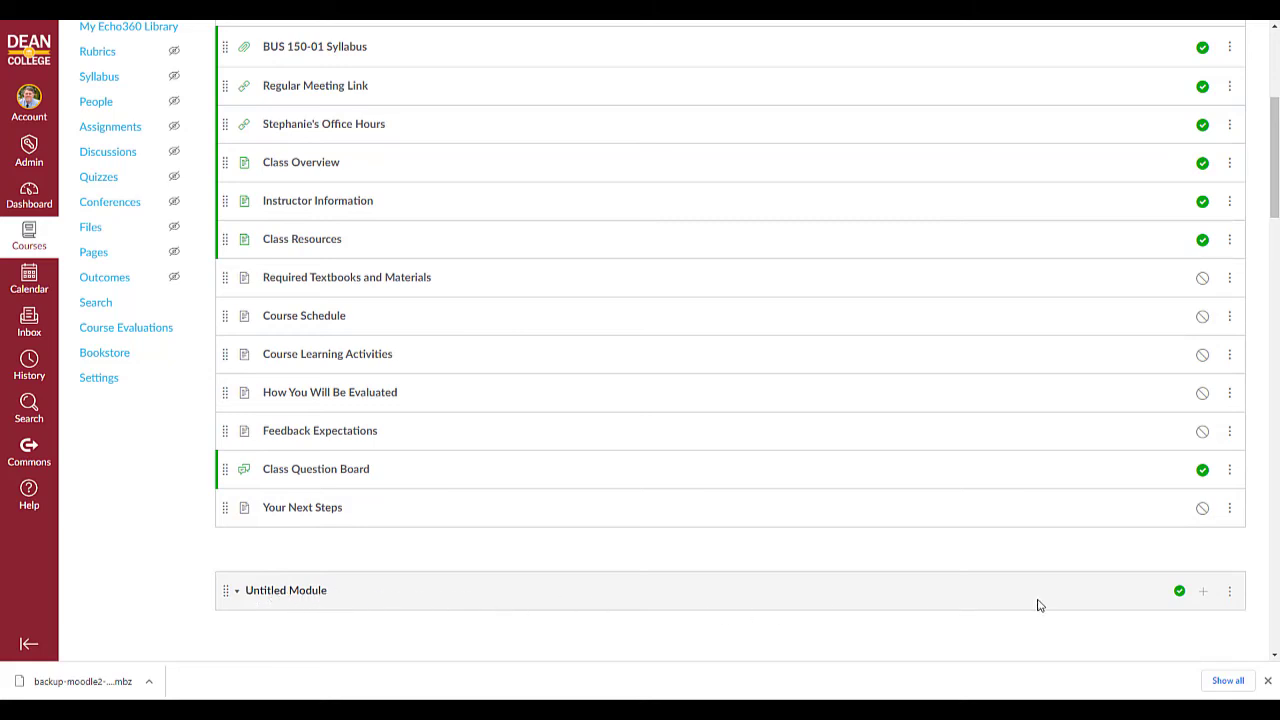
Delete the emptied untitled module below Welcome to Class and collapse the Welcome to Class module
click(1230, 594)
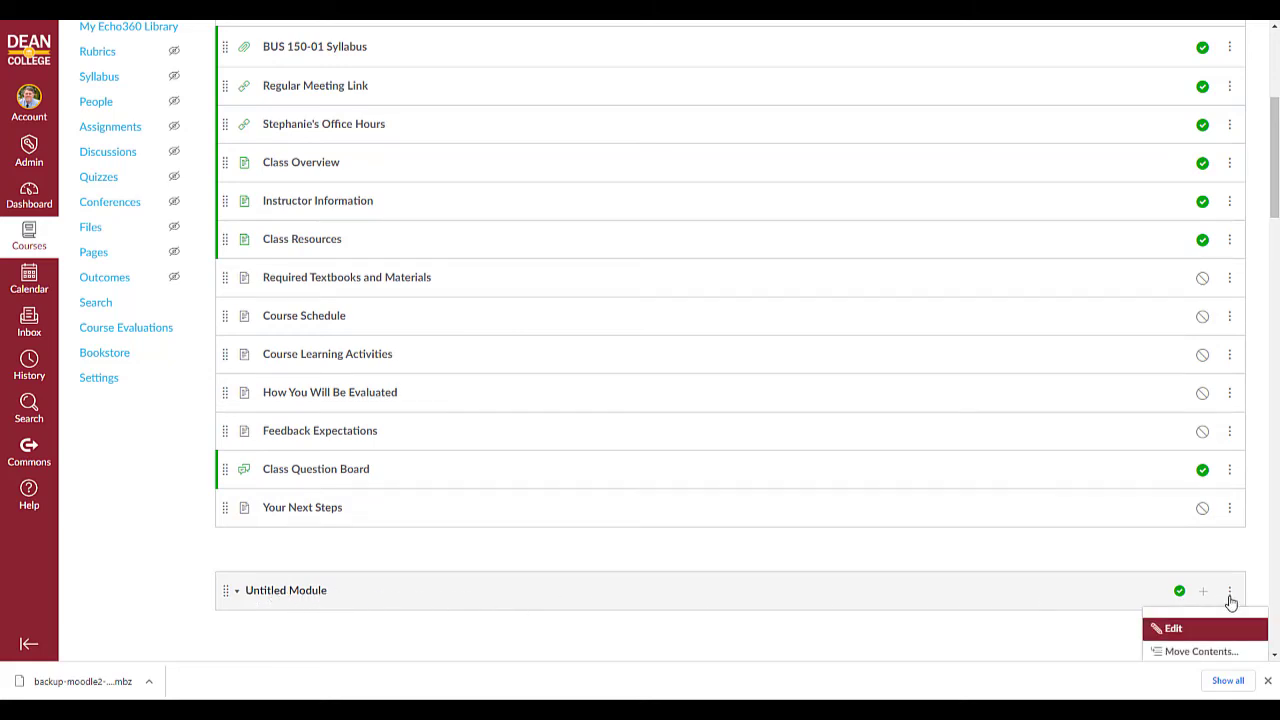
scroll(1126, 568, down, 2)
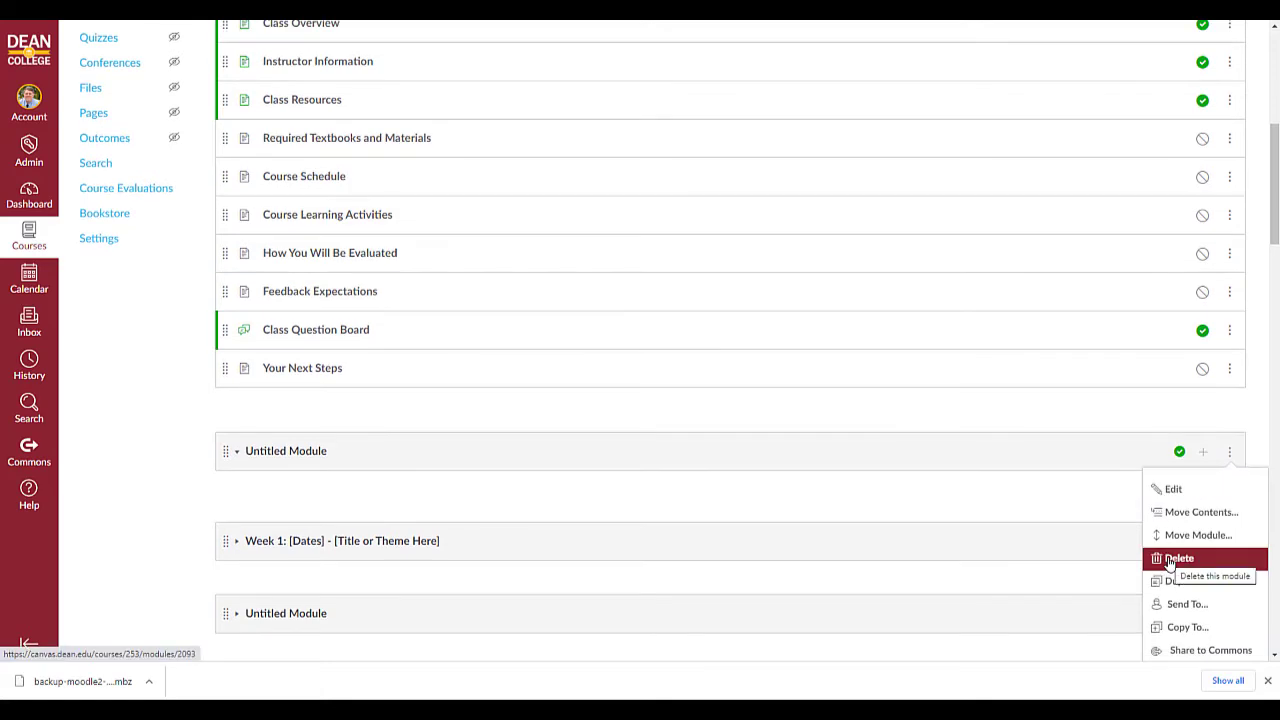
click(1178, 558)
click(707, 60)
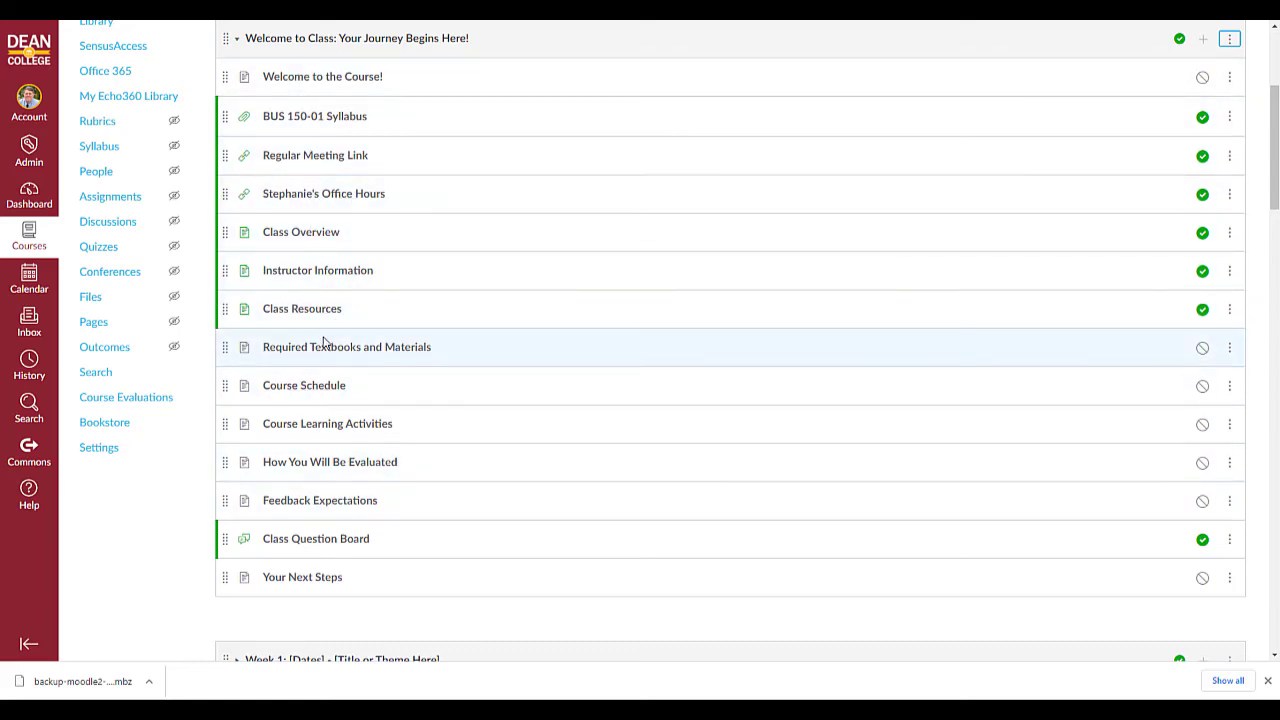
click(237, 40)
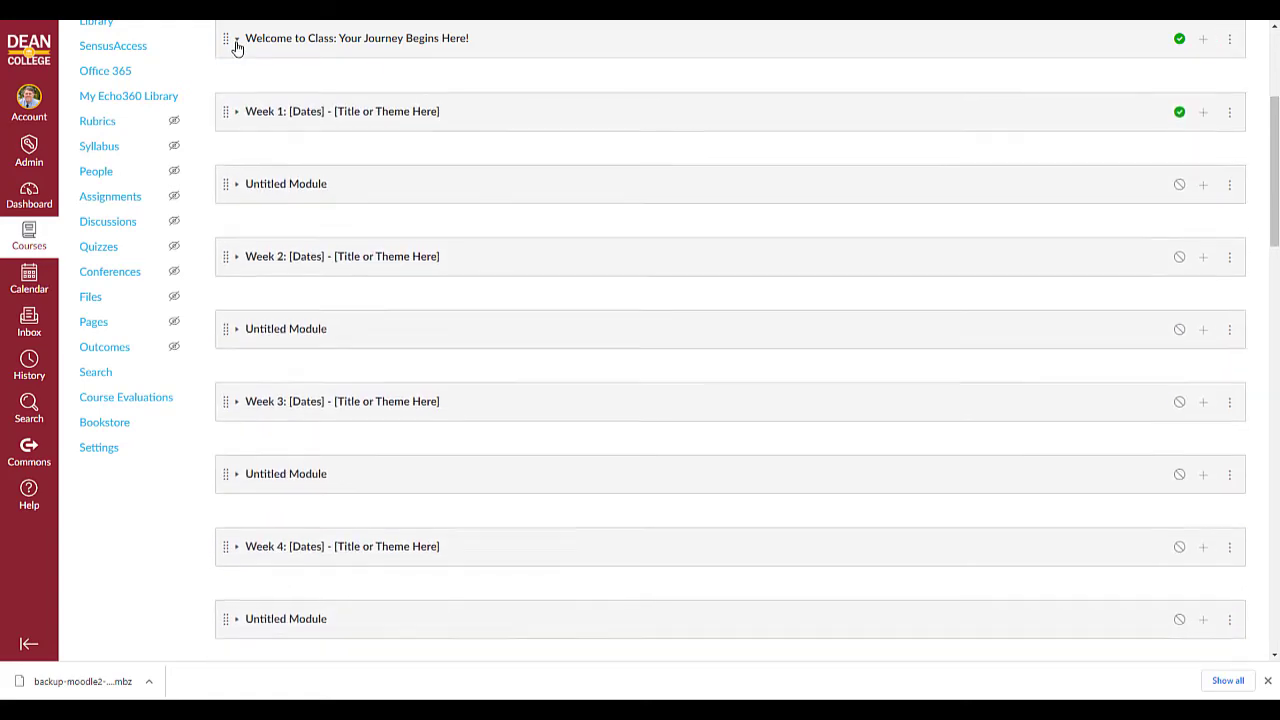
Move Journal Entry #1 - Future Employment and Quiz #1 from the untitled module to the start of Week 1's Assignments & Assessments section
click(237, 111)
scroll(237, 528, down, 1)
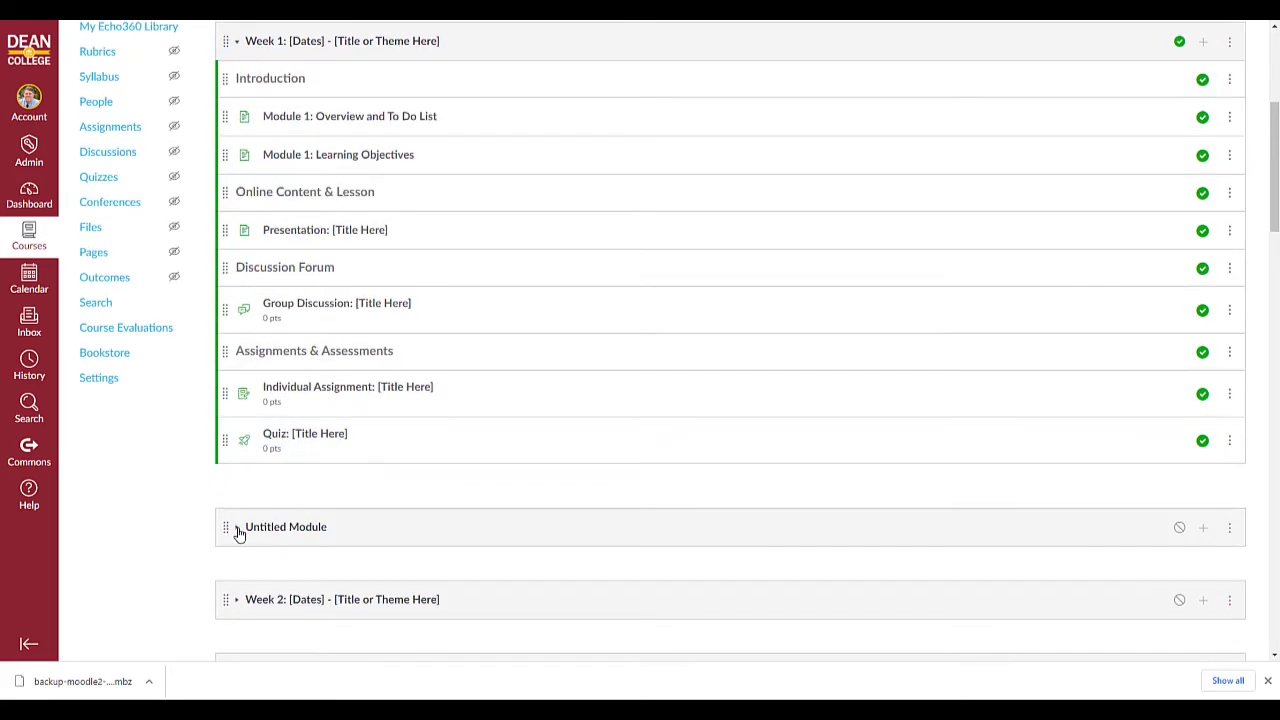
click(237, 528)
scroll(237, 528, down, 1)
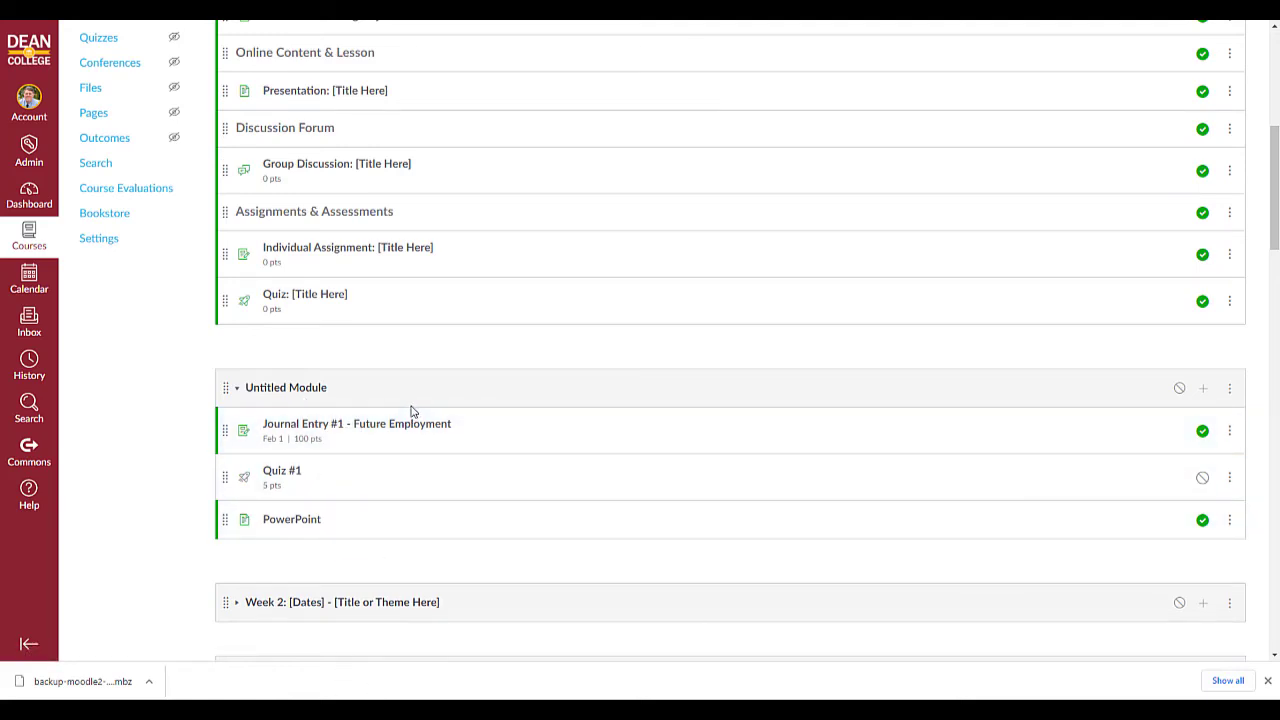
scroll(409, 409, up, 3)
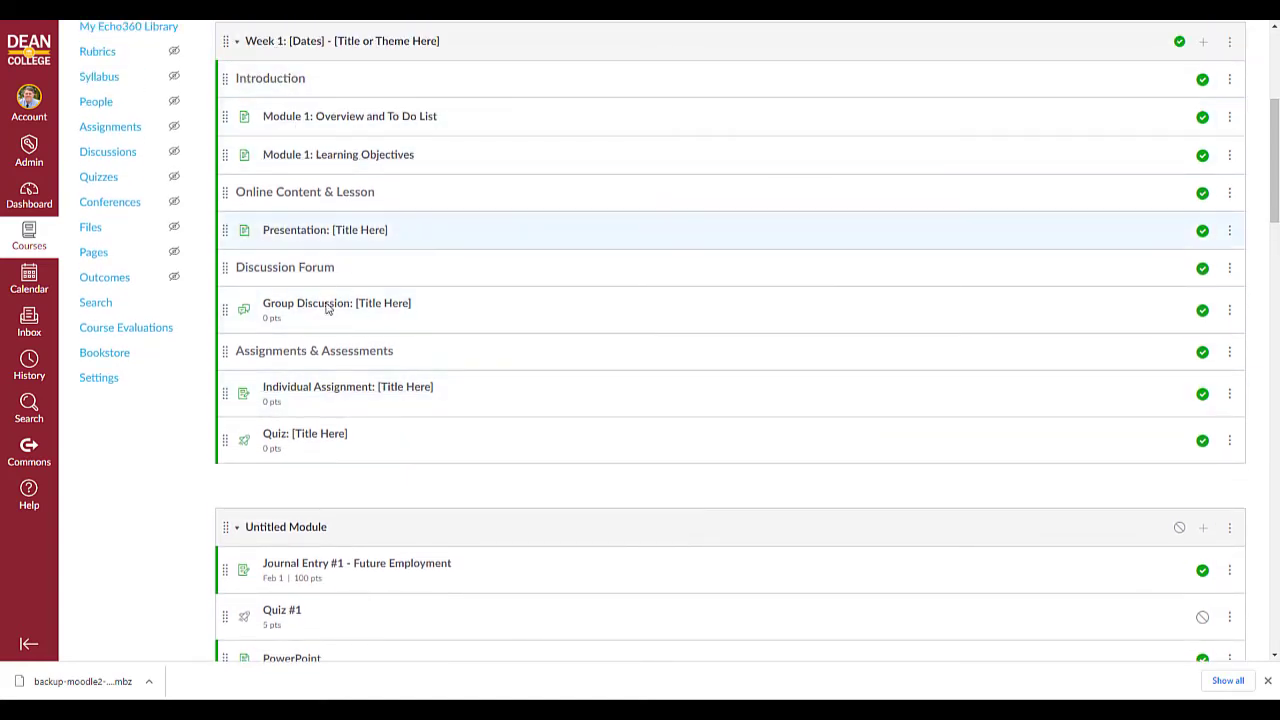
scroll(340, 505, down, 1)
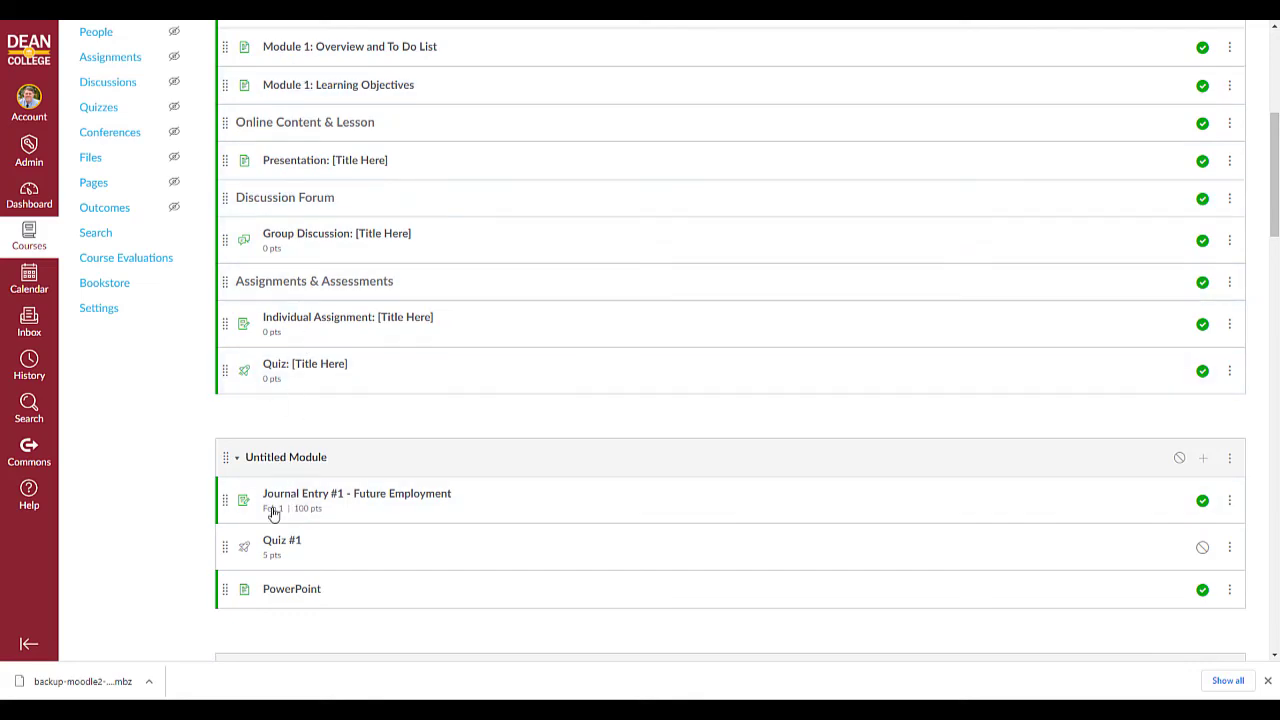
scroll(345, 107, up, 1)
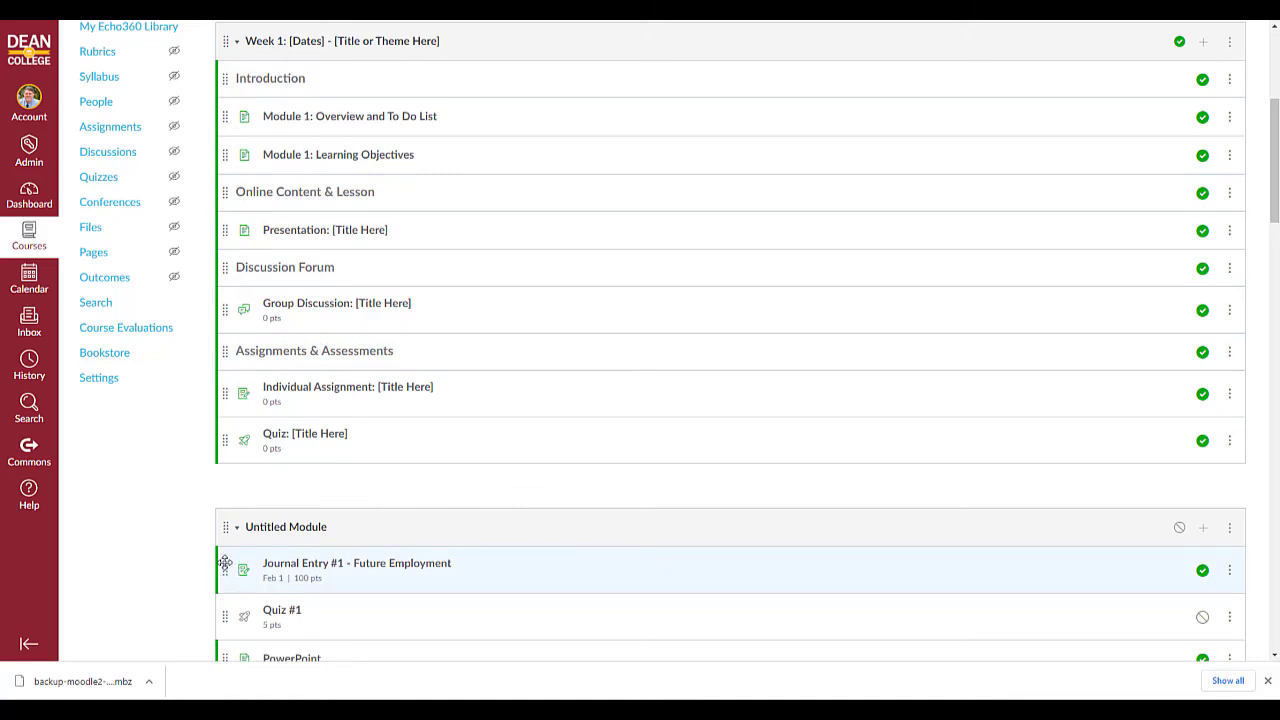
drag(225, 563, 227, 382)
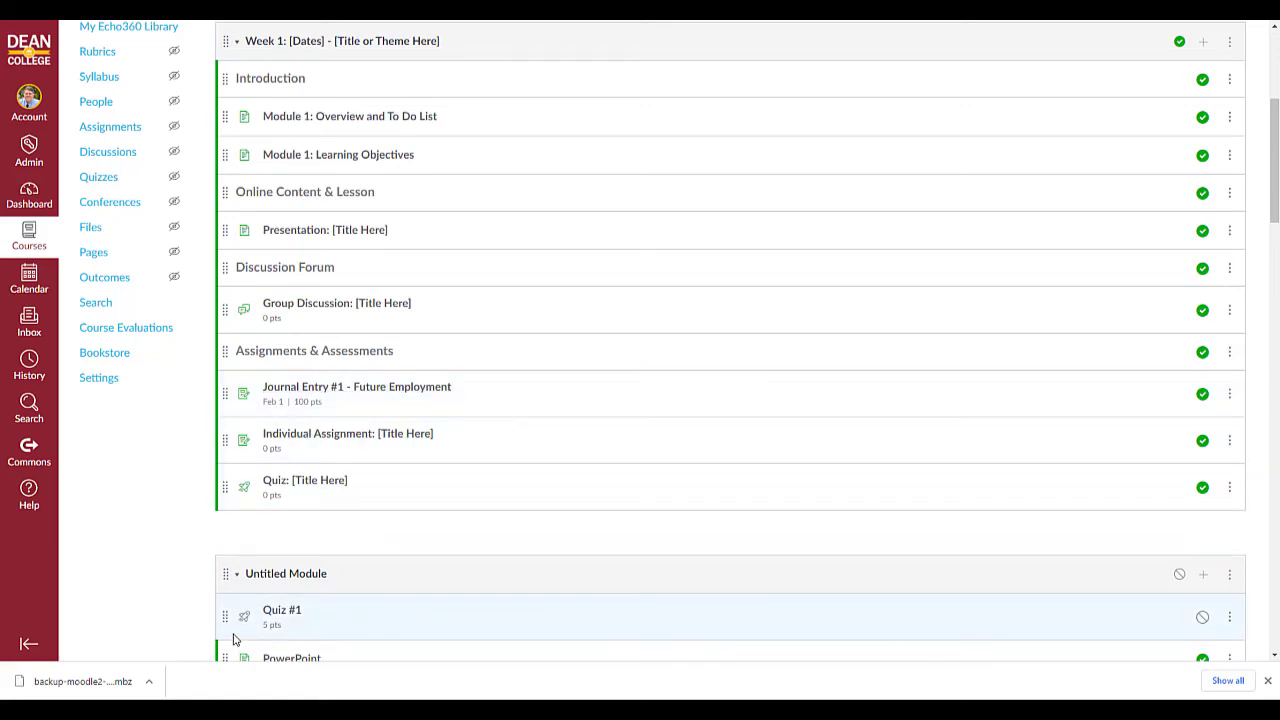
drag(225, 616, 226, 420)
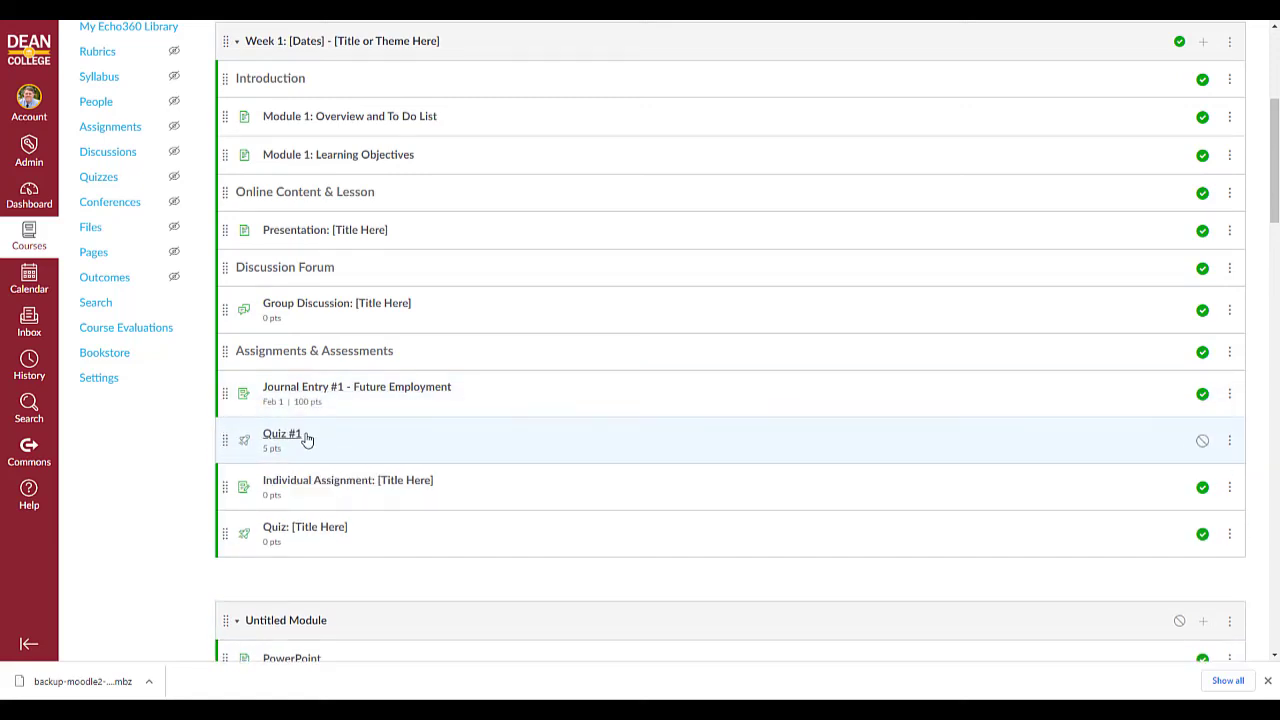
Move PowerPoint directly under Online Content & Lesson in Week 1 and delete the emptied untitled module
scroll(226, 589, down, 1)
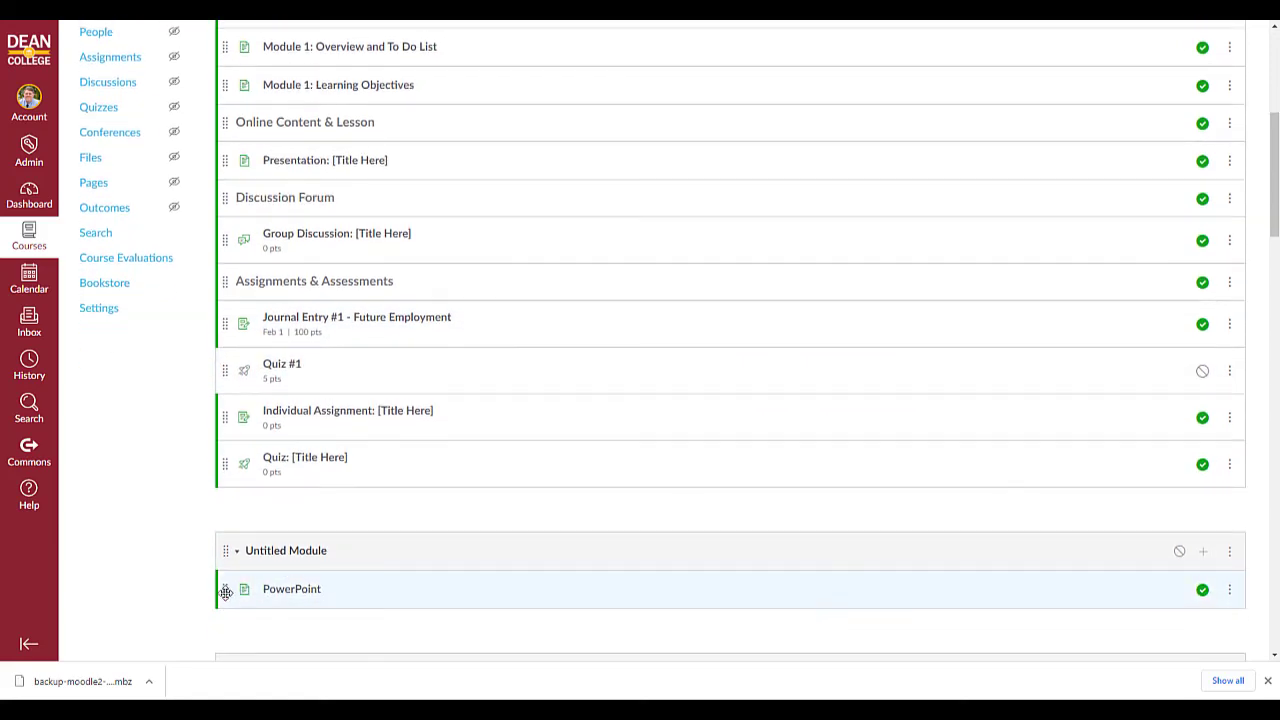
drag(229, 591, 222, 155)
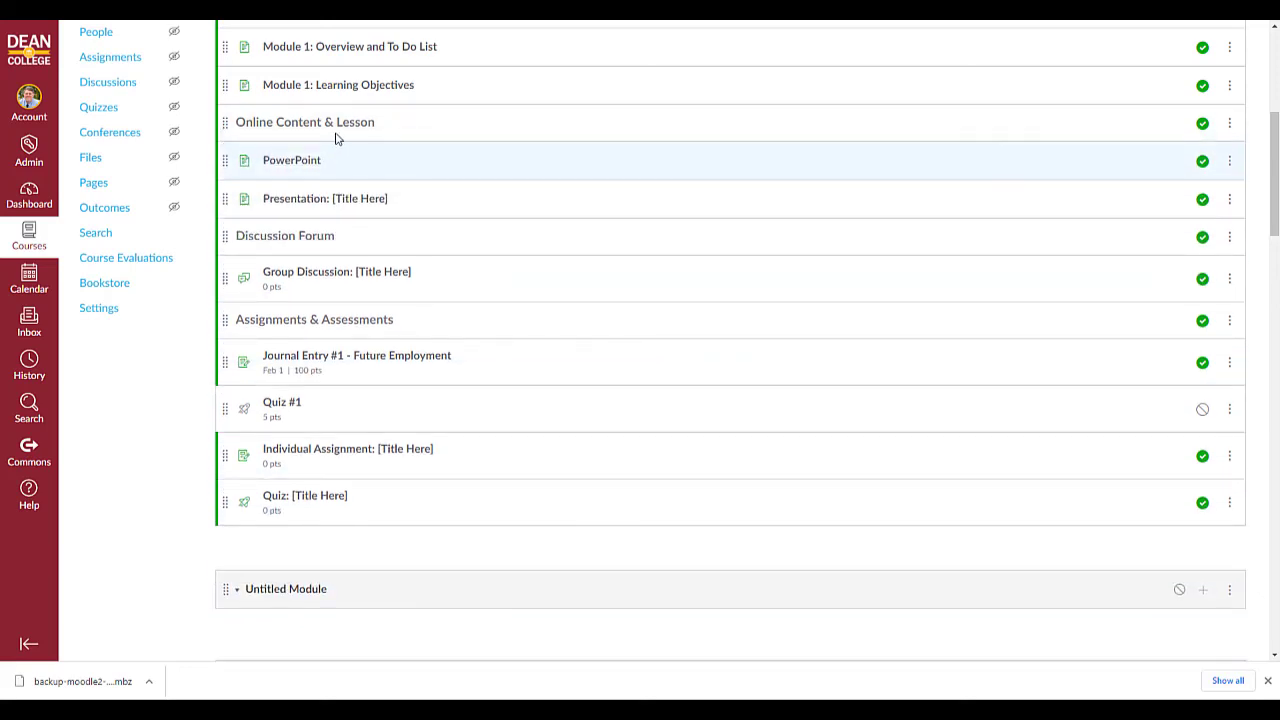
click(1231, 591)
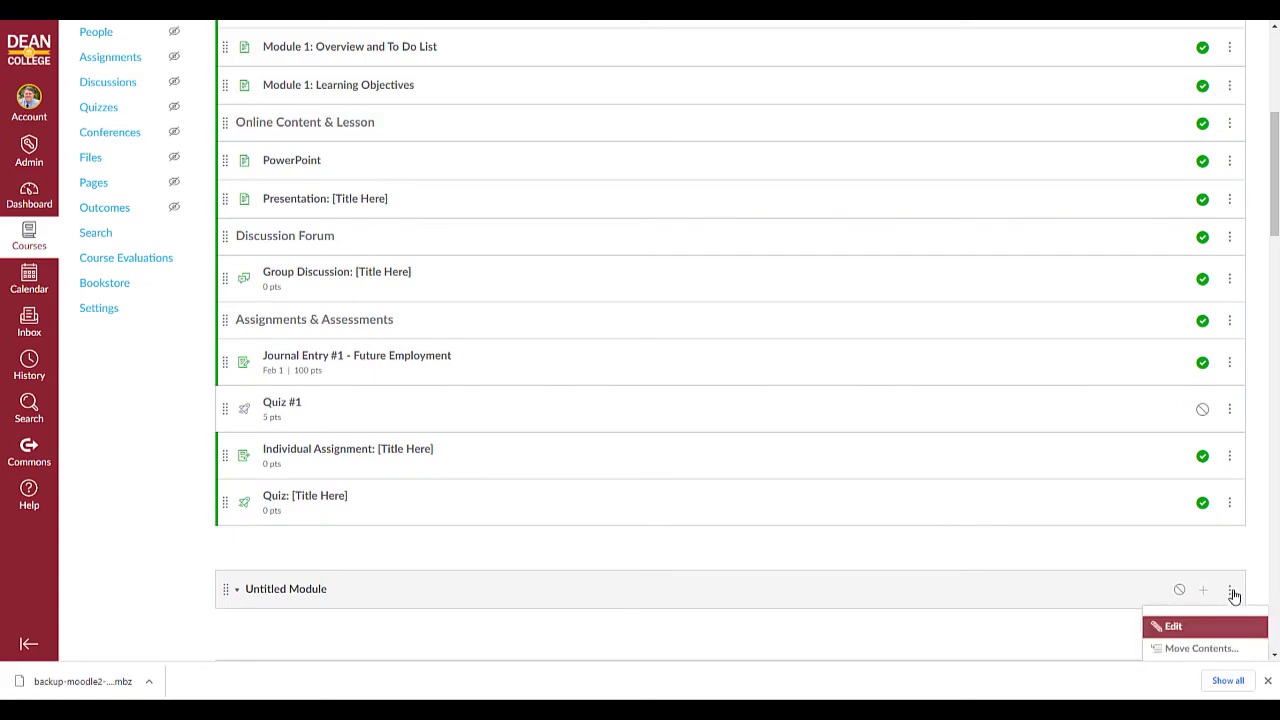
scroll(1203, 643, down, 1)
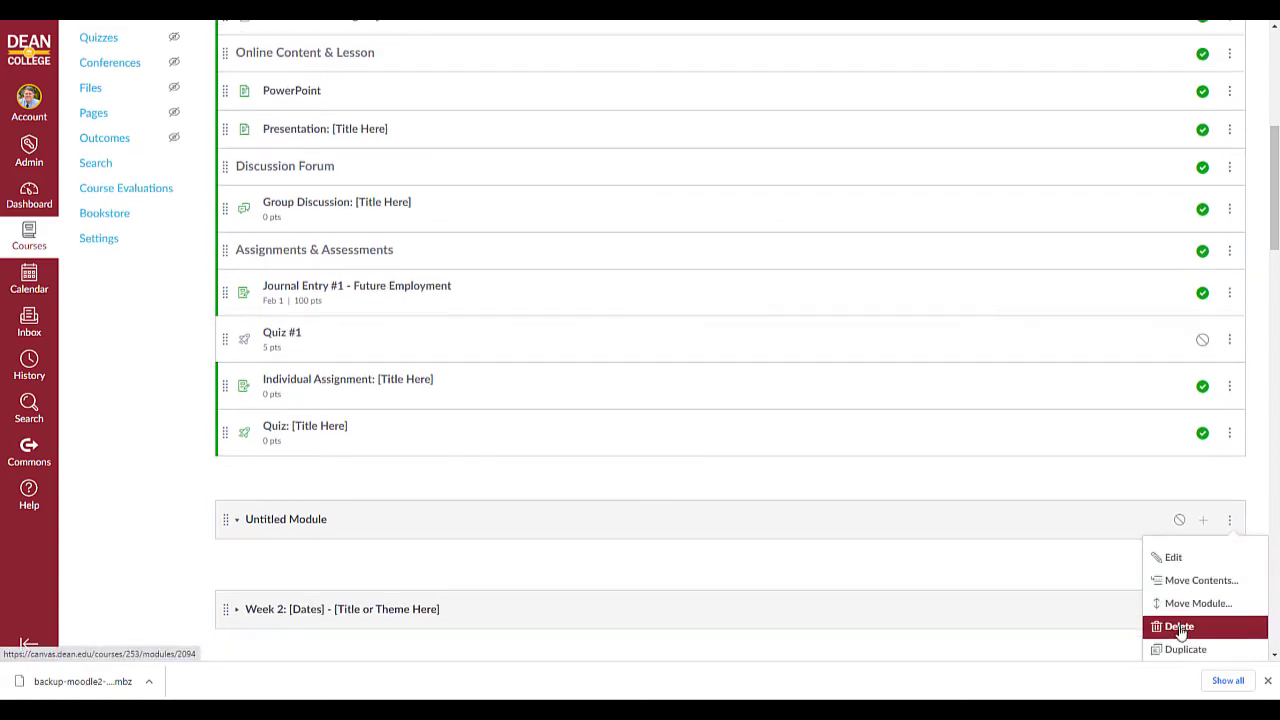
click(1181, 627)
click(707, 64)
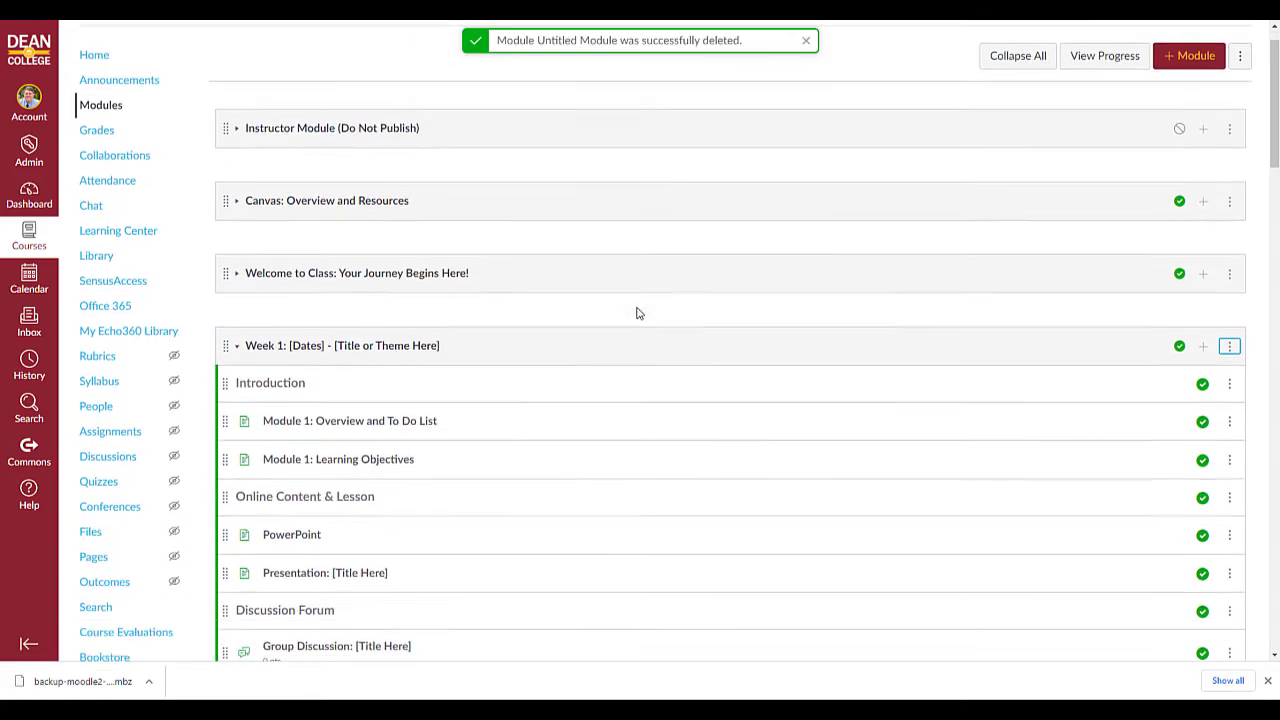
Unpublish Week 1's Overview and To Do List, Learning Objectives and placeholder presentation, group discussion, individual assignment and quiz, and collapse the module
scroll(1134, 103, down, 3)
click(1202, 116)
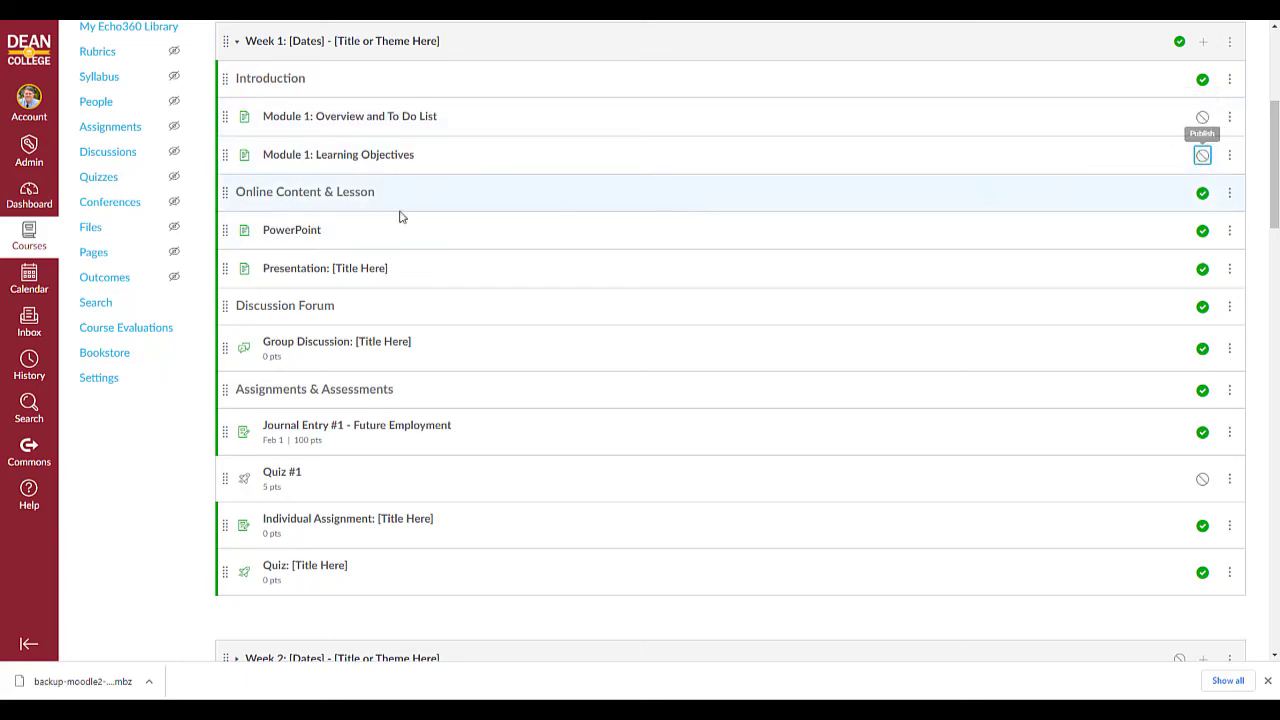
click(1202, 272)
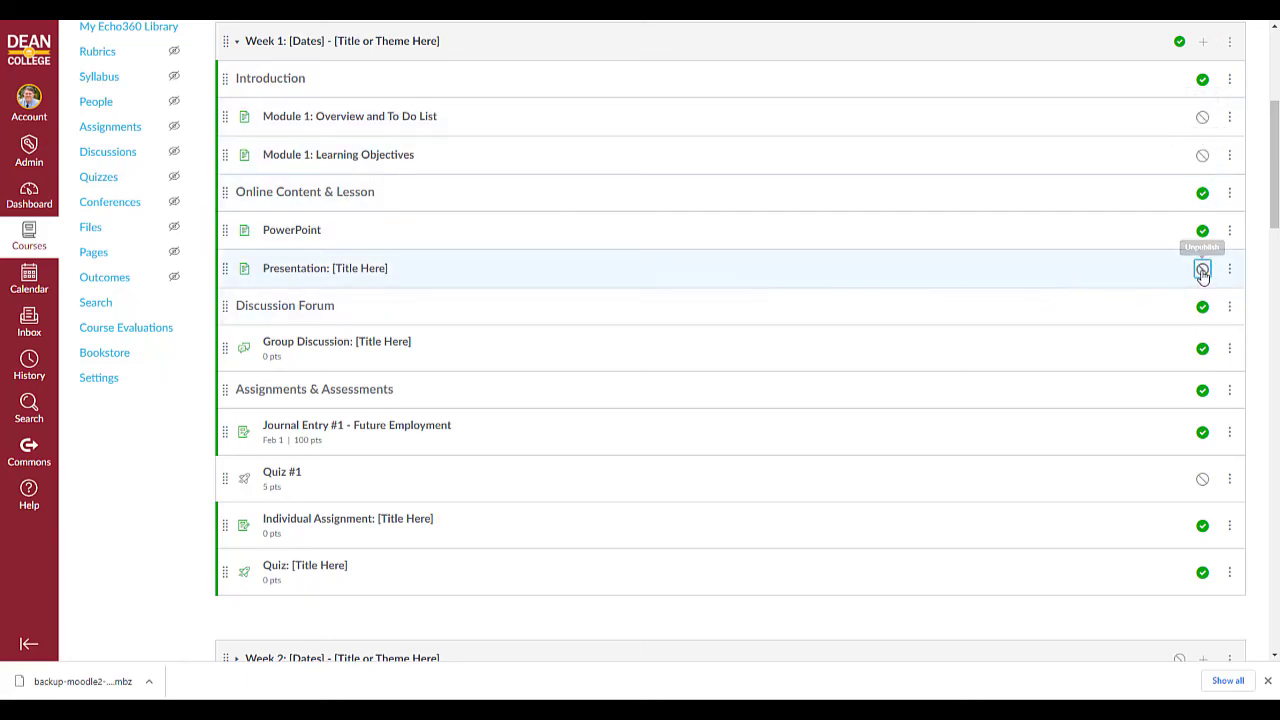
click(1202, 352)
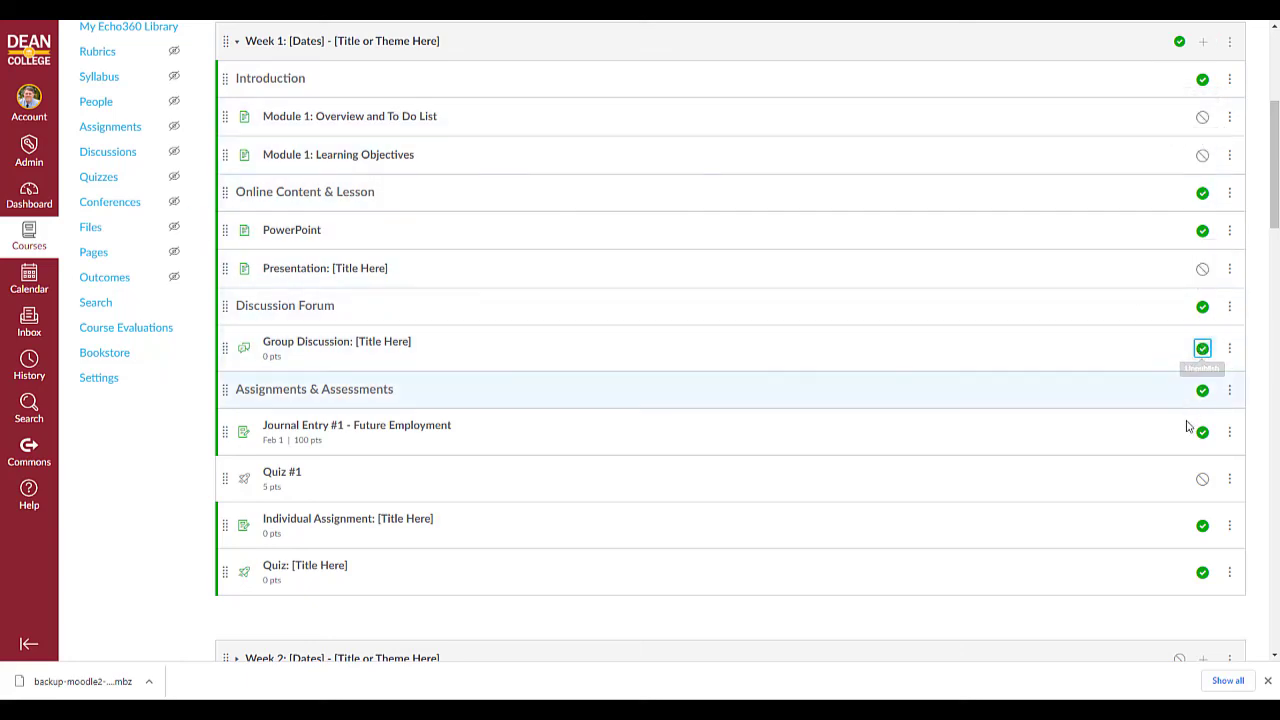
click(1202, 527)
click(1202, 575)
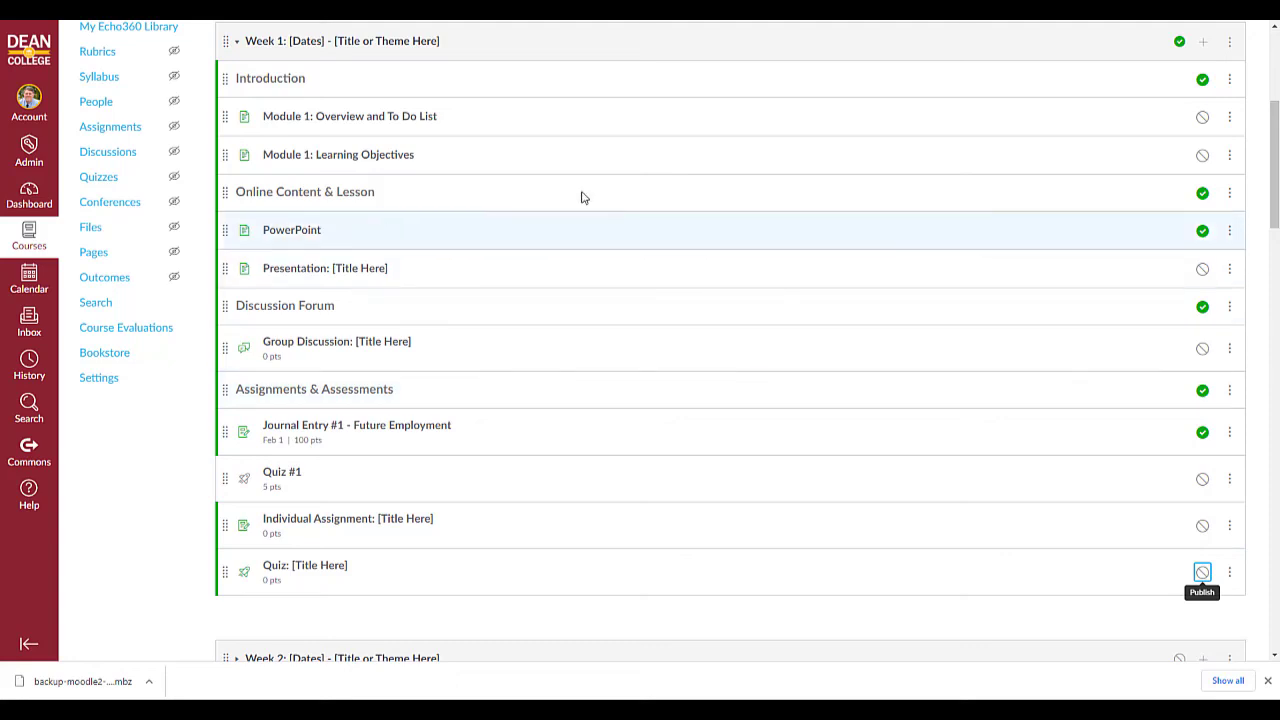
scroll(260, 120, up, 1)
click(237, 112)
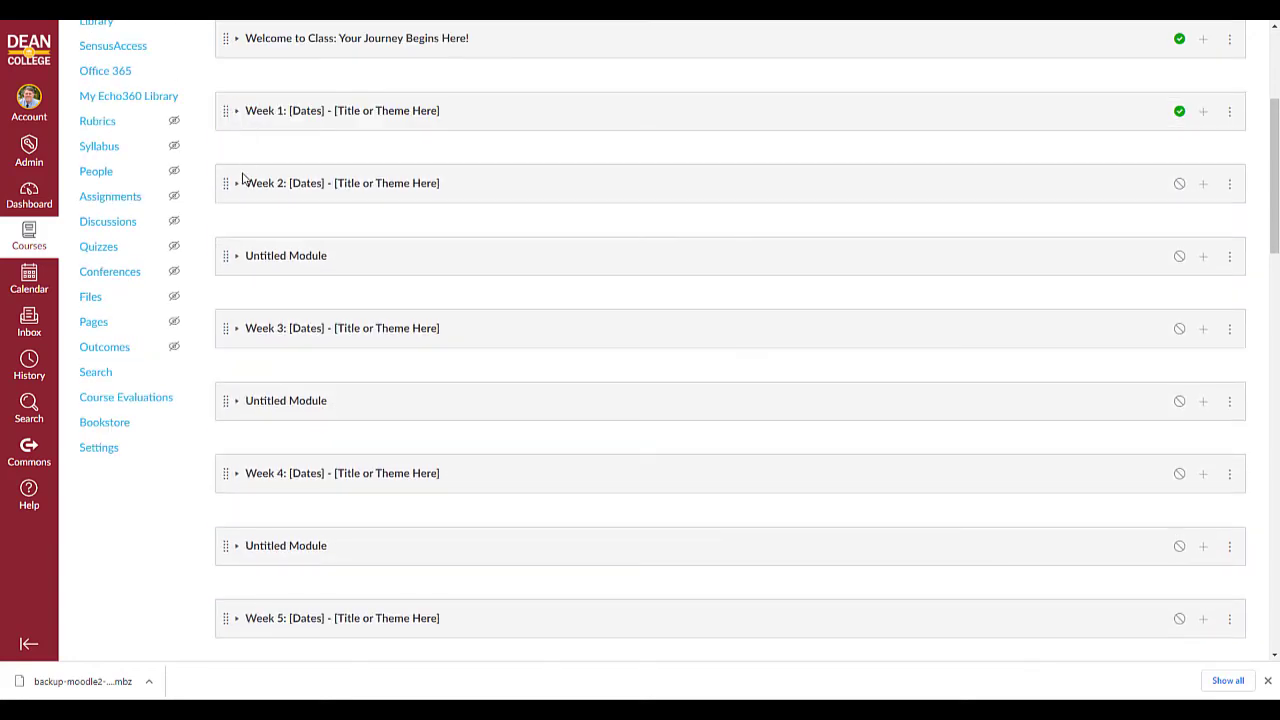
Move Journal Entry #2 - Goal Setting from the untitled module to directly under Assignments & Assessments in Week 2
click(238, 188)
scroll(263, 206, down, 2)
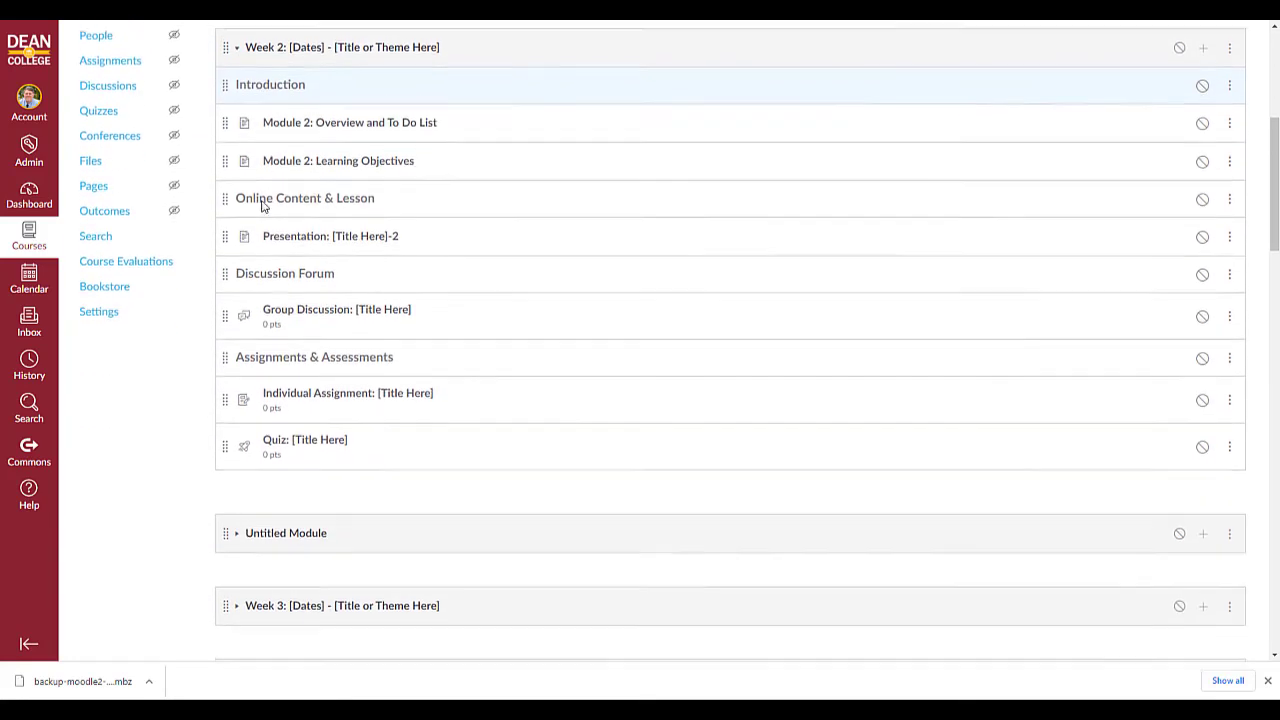
click(238, 534)
scroll(230, 505, down, 1)
drag(223, 500, 228, 318)
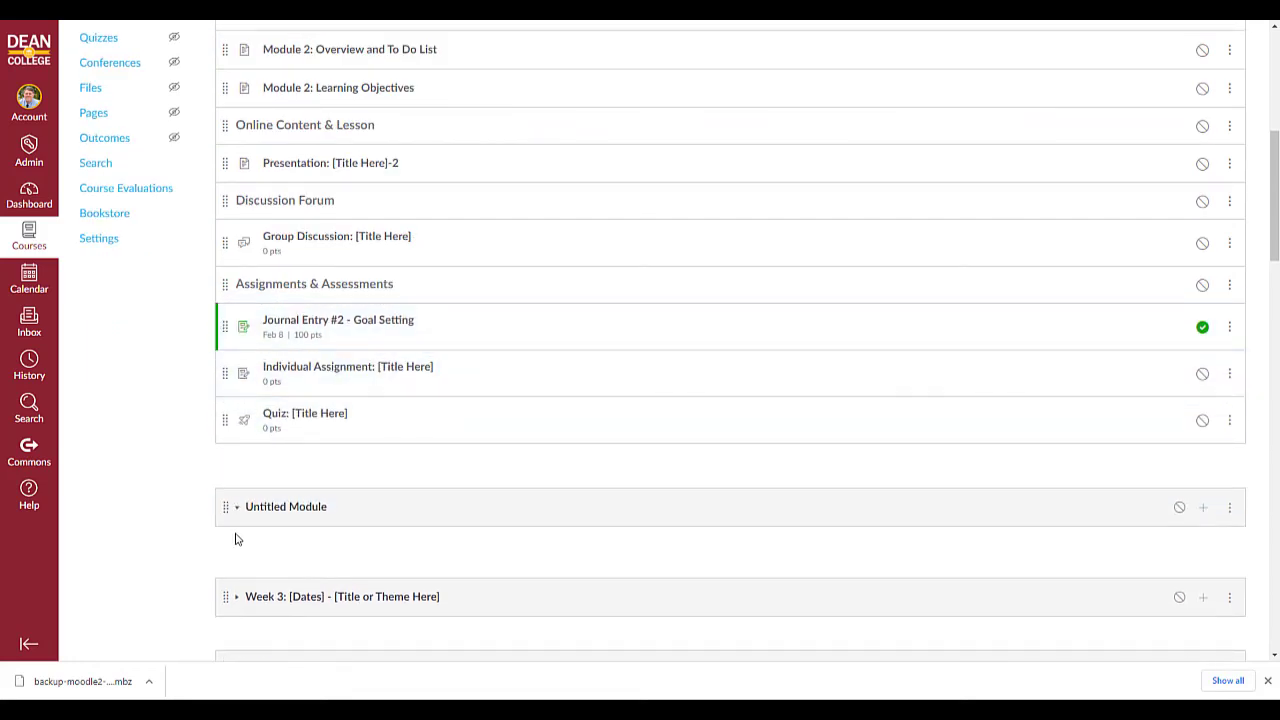
Delete the emptied untitled module between Week 2 and Week 3
click(1229, 507)
click(1180, 614)
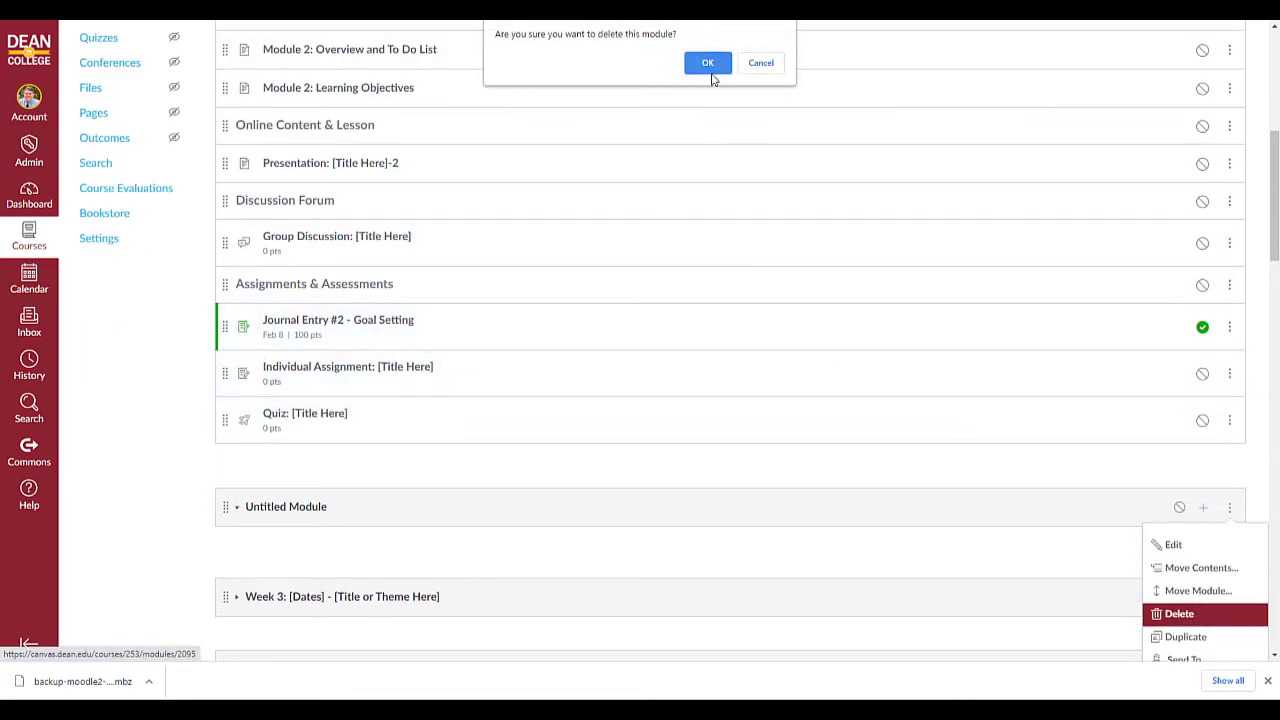
click(708, 62)
scroll(608, 335, up, 1)
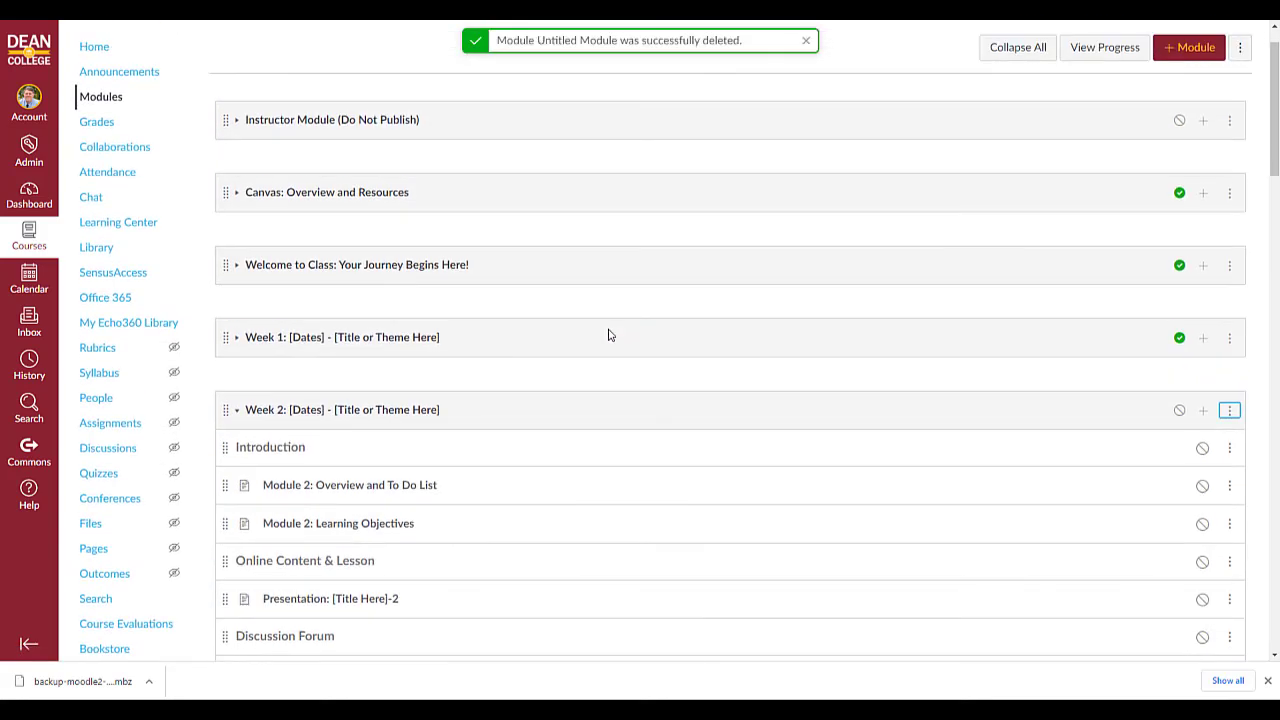
scroll(609, 334, down, 2)
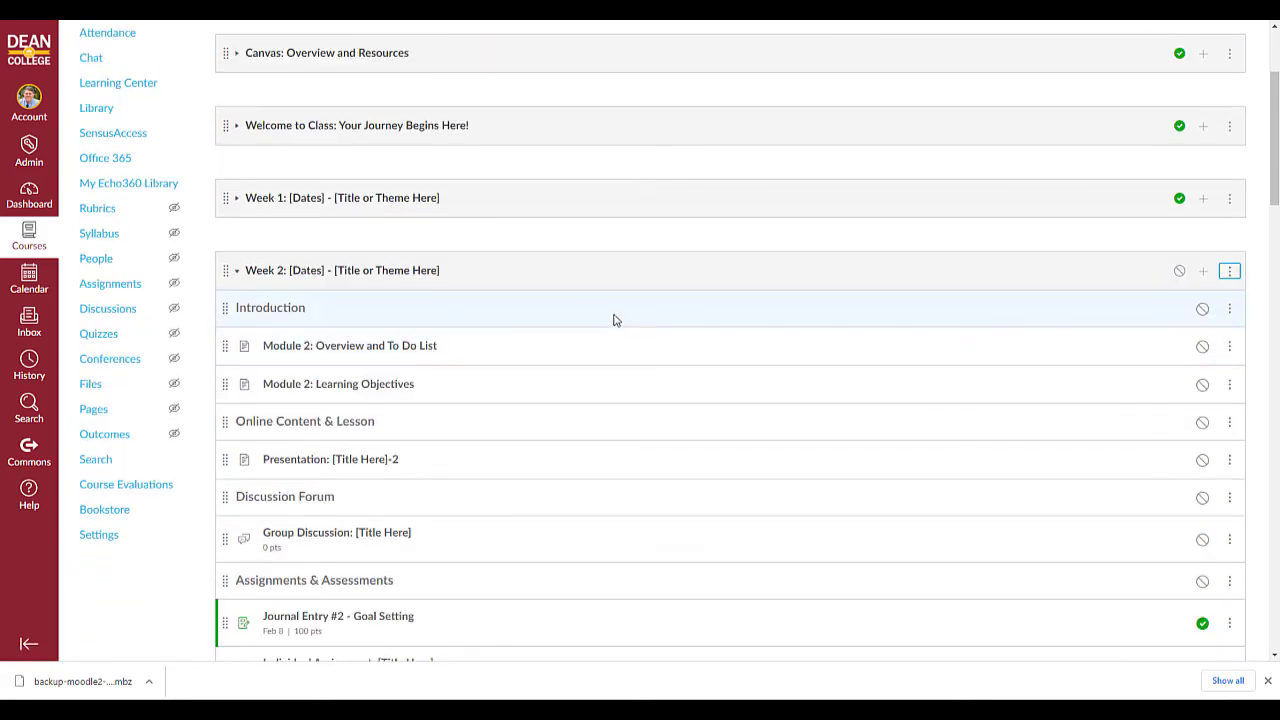